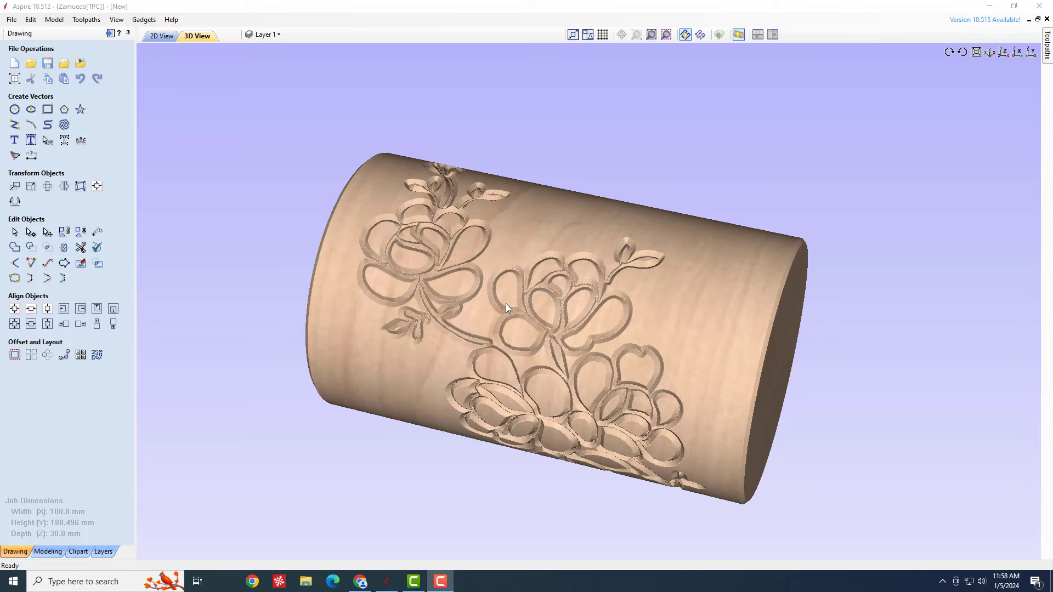
Save the carved flower cylinder job to the desktop as New10 before beginning a new job.
left_click_drag(456, 242, 417, 294)
left_click_drag(496, 279, 411, 262)
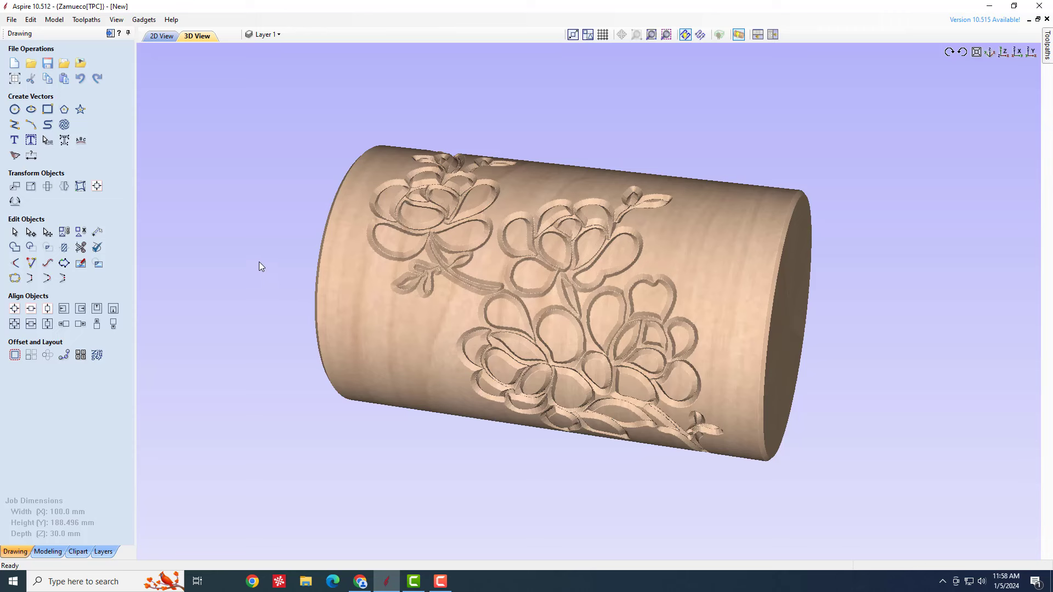
left_click(11, 20)
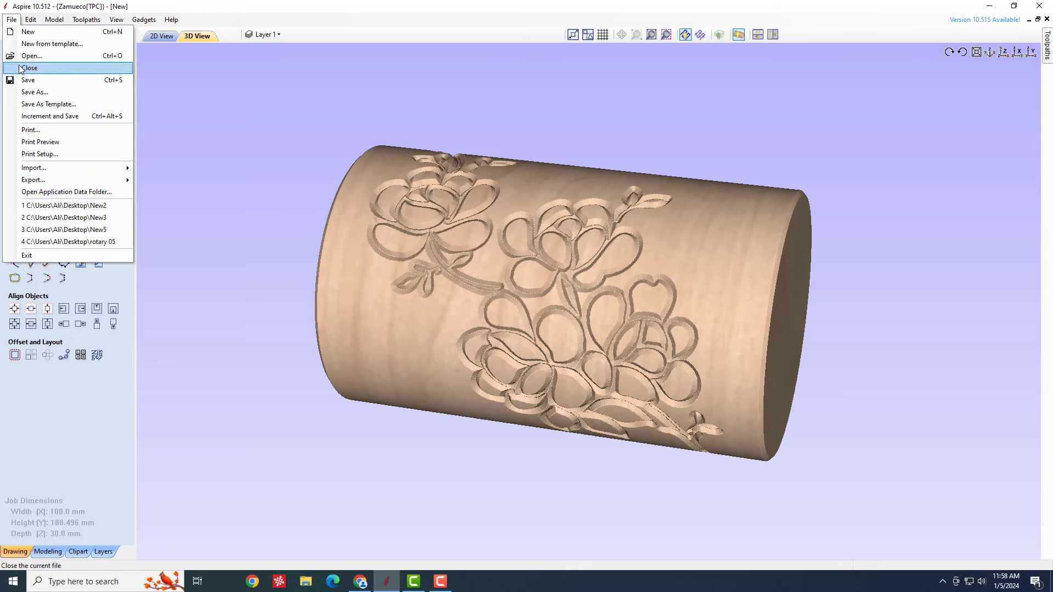
left_click(28, 31)
left_click(476, 318)
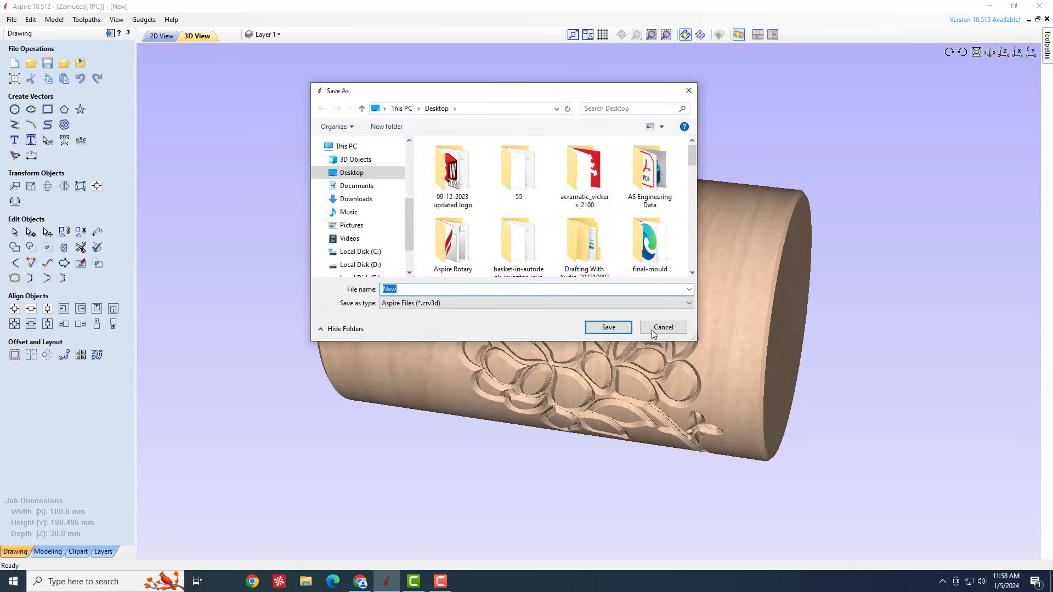
left_click(605, 328)
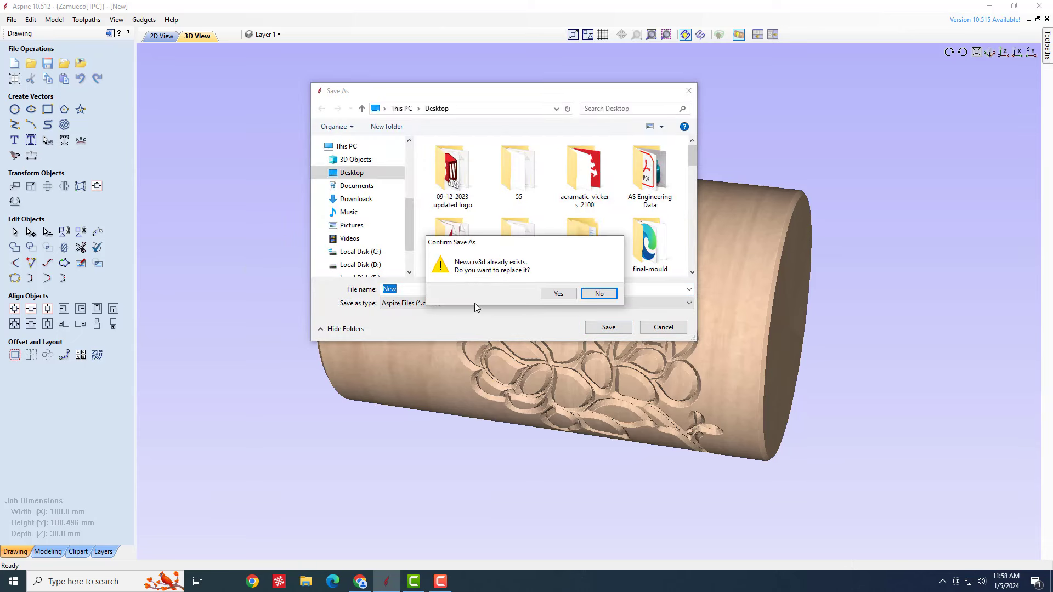
key("Escape")
left_click(430, 288)
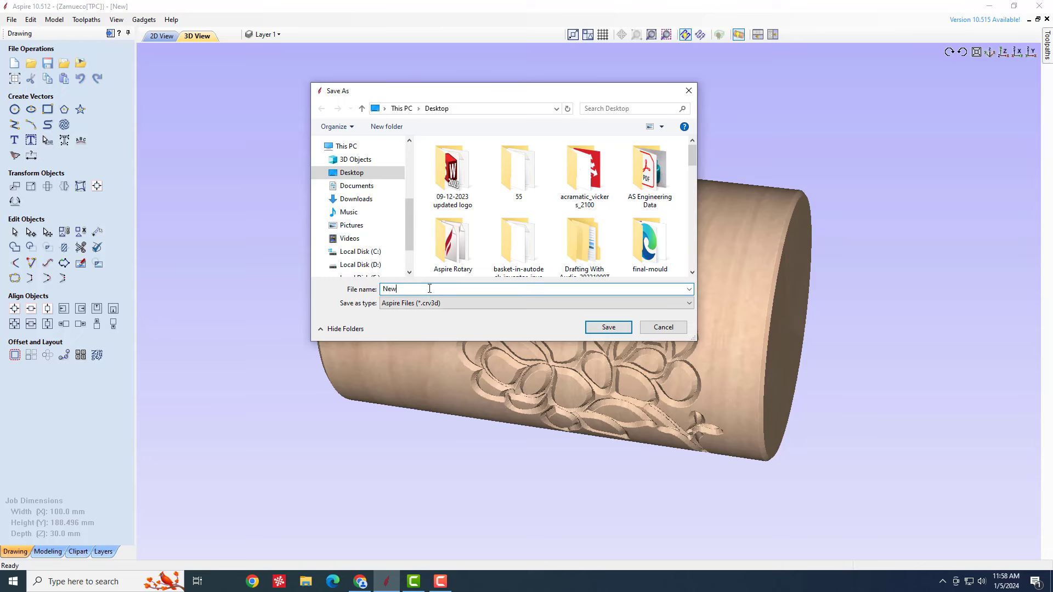
type("10")
key("Return")
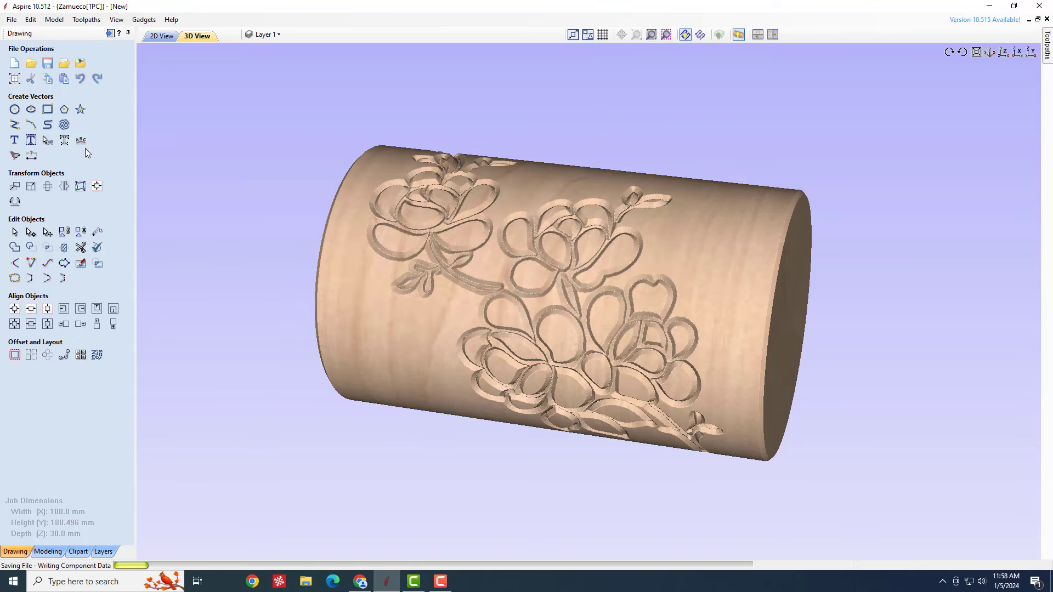
Create a new job and set its job type to Rotary after trying Single Sided and Double Sided.
left_click(11, 19)
left_click(27, 31)
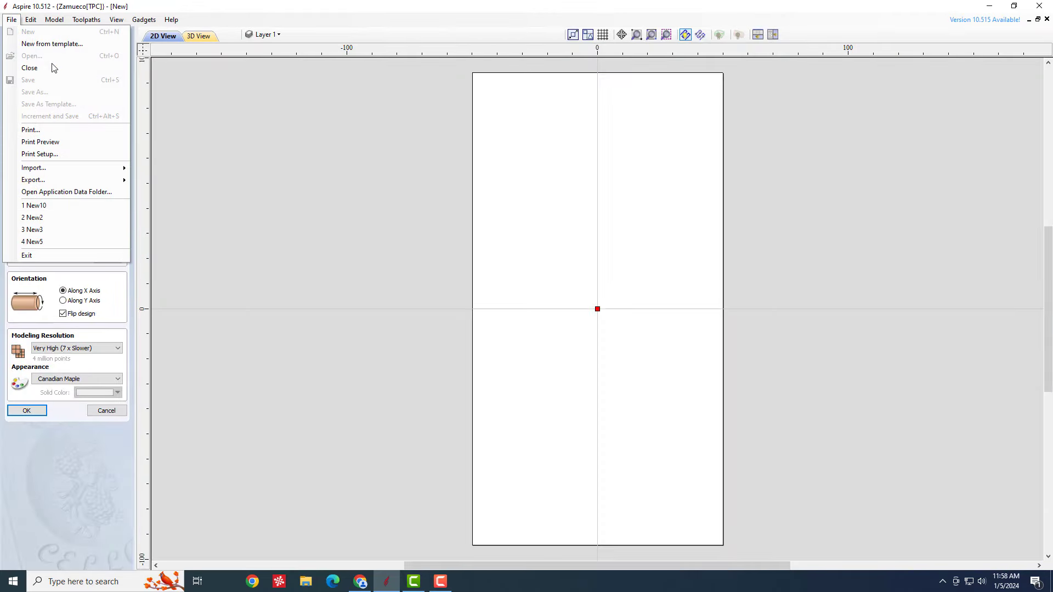
left_click(261, 164)
left_click(68, 66)
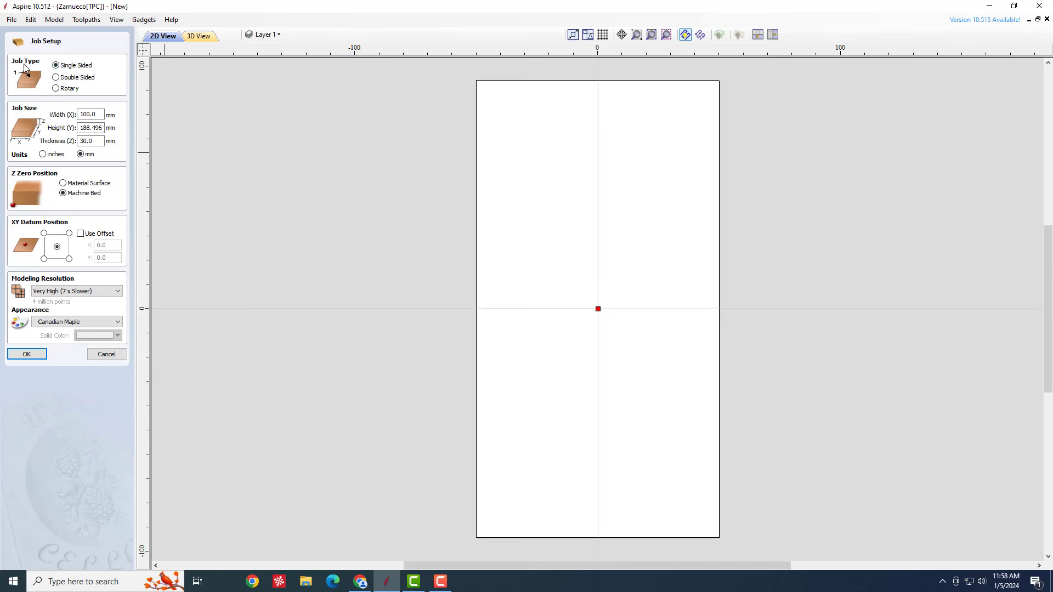
left_click(70, 81)
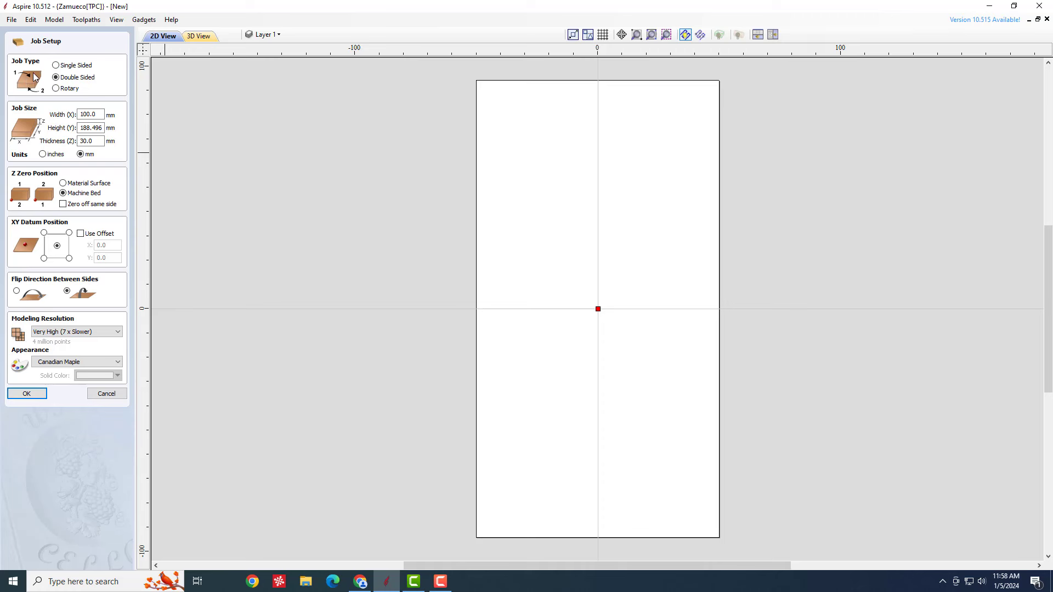
left_click(65, 89)
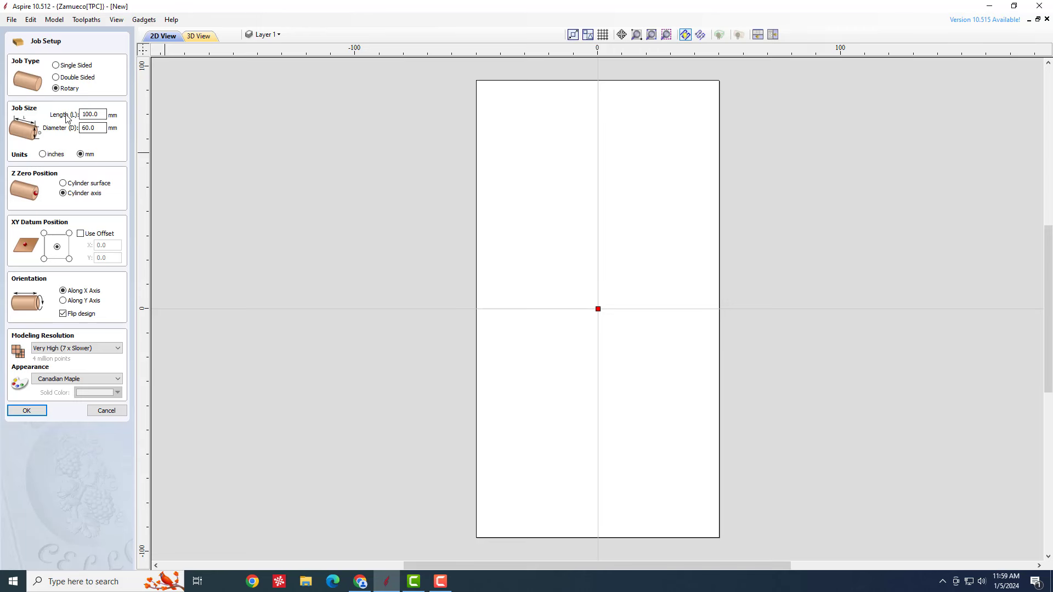
Set the rotary job's size to a length of 100 mm and a diameter of 60 mm.
left_click(101, 114)
double_click(102, 114)
double_click(98, 128)
type("60")
left_click(102, 114)
Try Single Sided with a surface Z zero, and return to Rotary with Z zero at the cylinder axis.
left_click(57, 66)
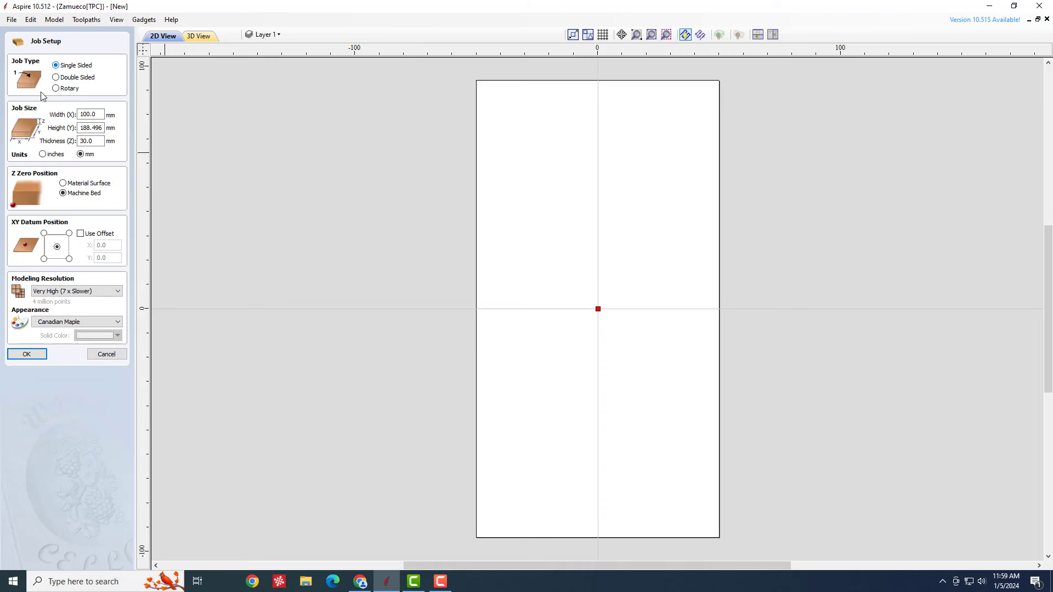
left_click(63, 184)
left_click(68, 90)
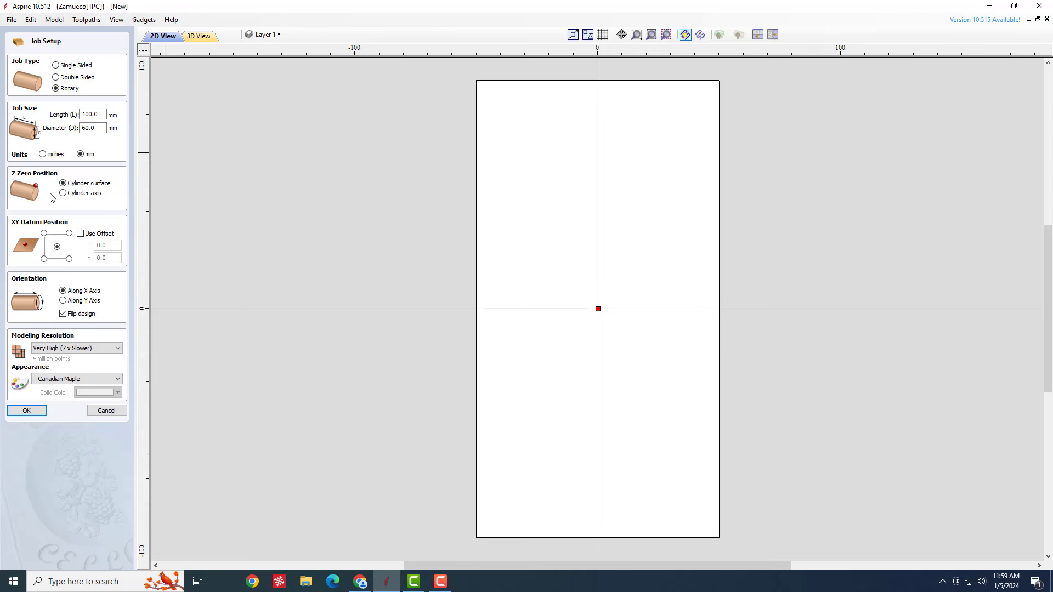
left_click(67, 194)
Try the XY datum at the job's corners and return it to the centre.
left_click(57, 247)
left_click(69, 233)
left_click(44, 233)
left_click(44, 258)
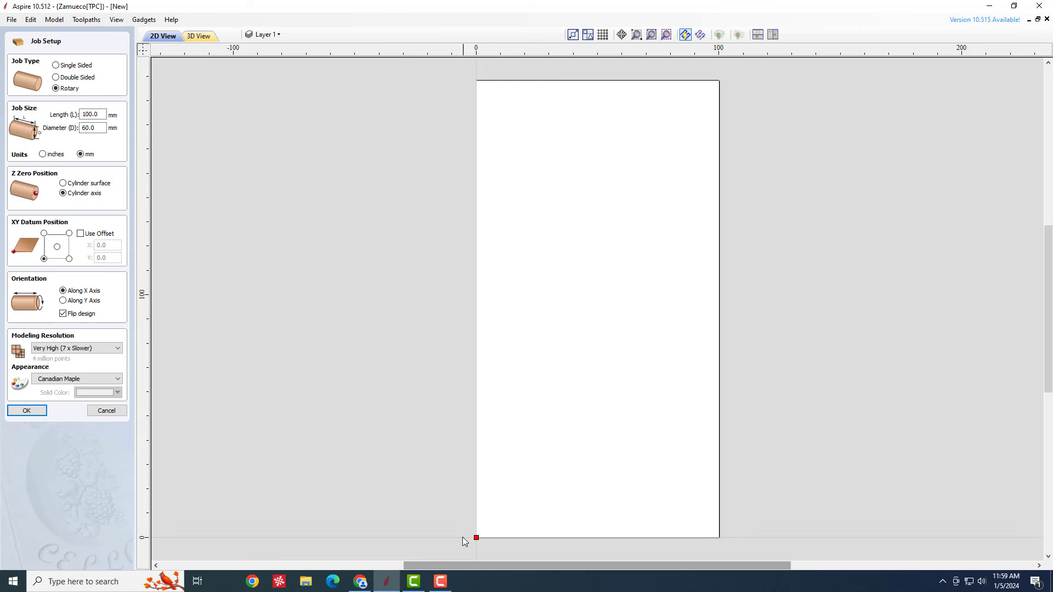
left_click(68, 259)
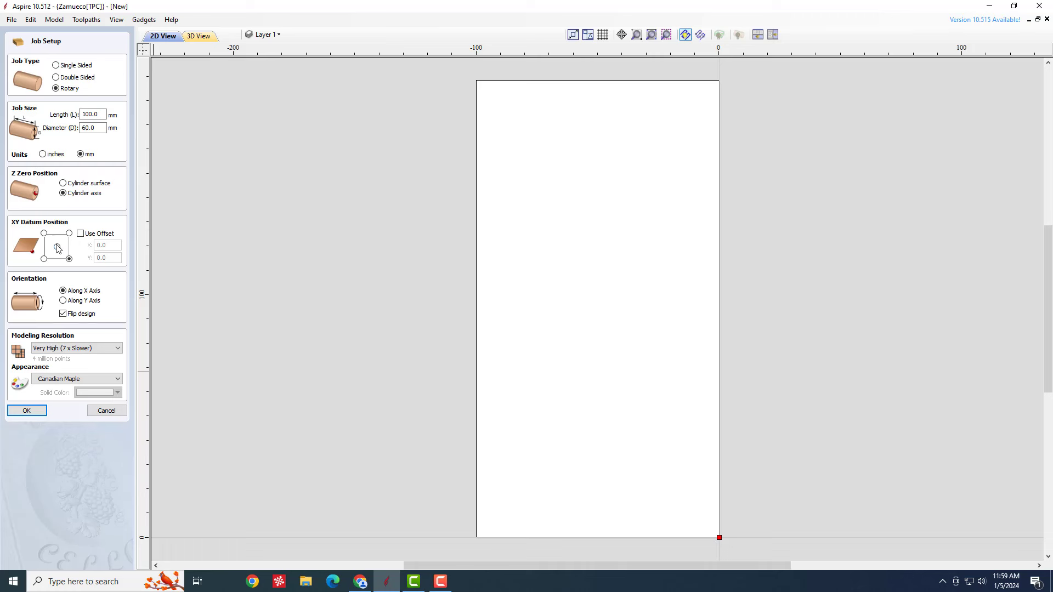
left_click(57, 247)
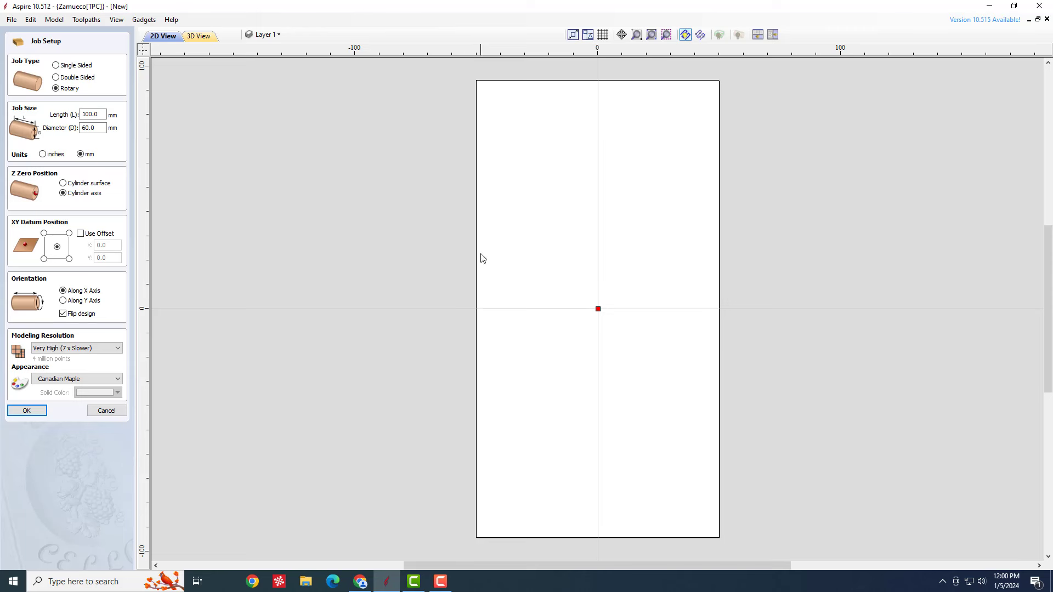
Try orienting the cylinder along the Y axis and restore the orientation along the X axis.
left_click(64, 302)
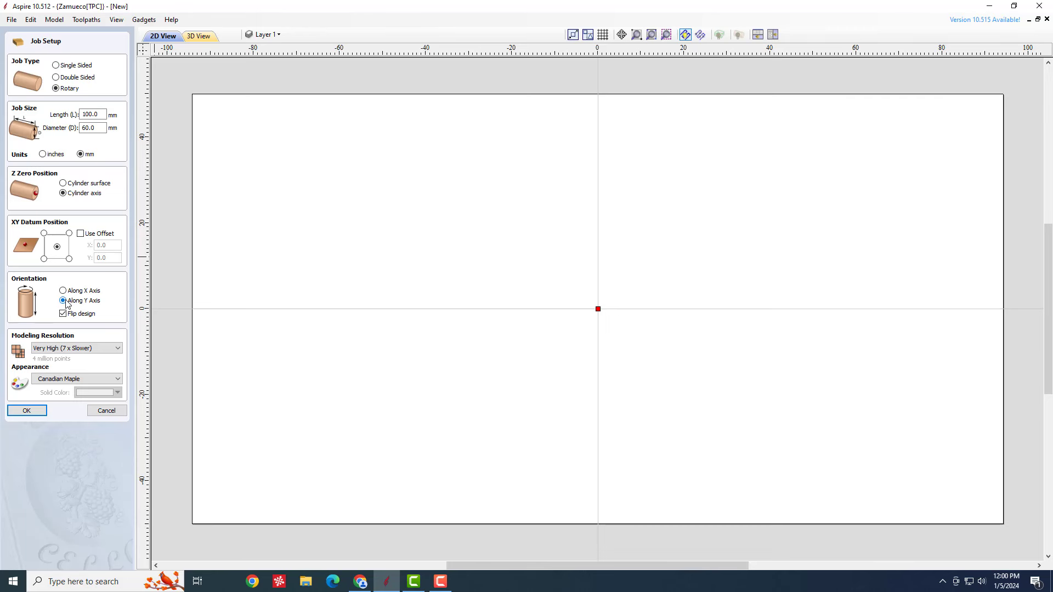
left_click(73, 294)
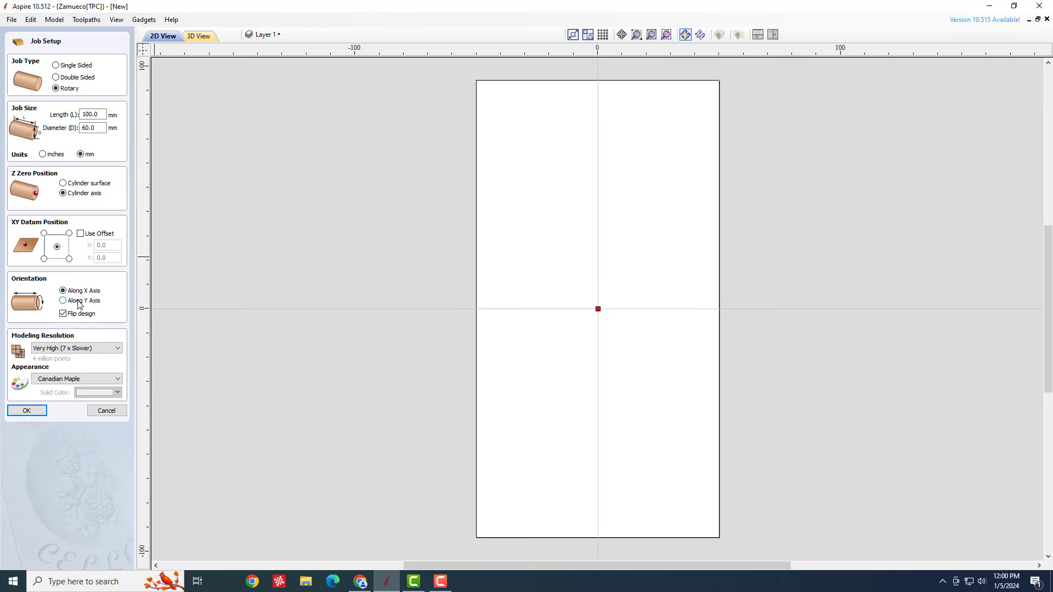
left_click(80, 302)
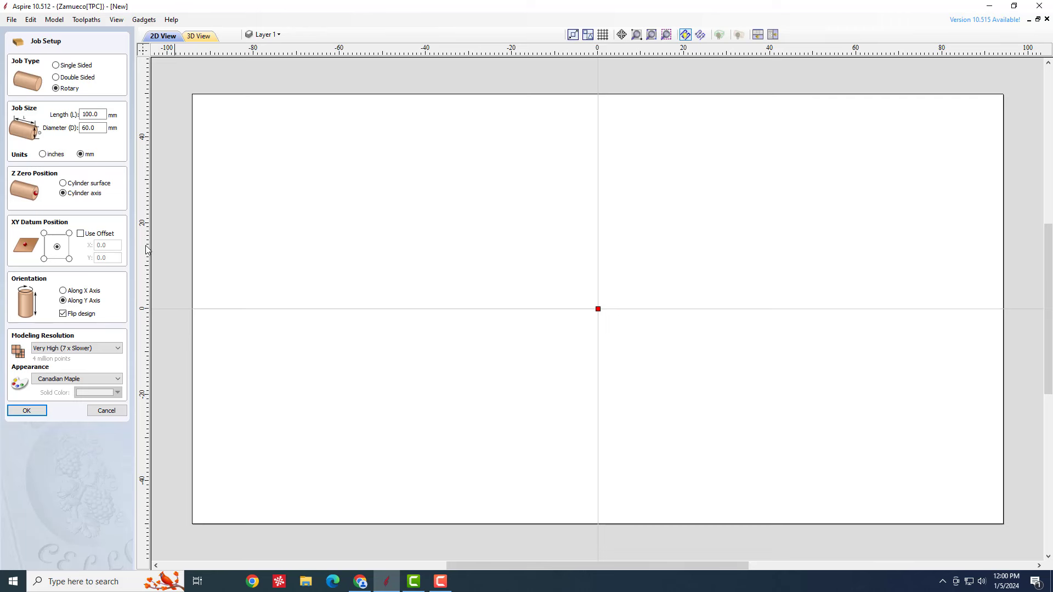
left_click(63, 292)
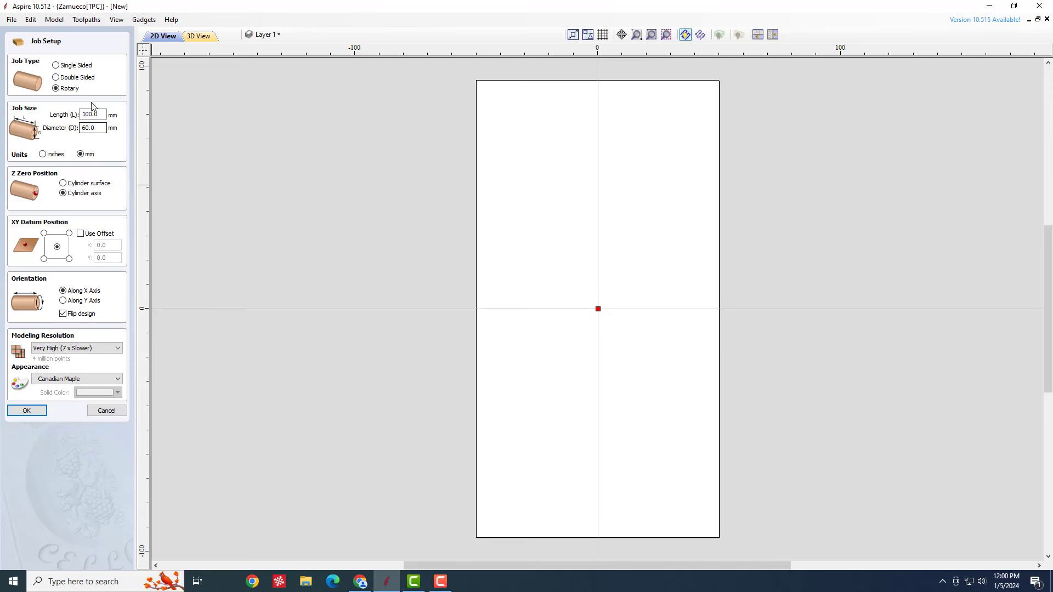
Compare the modeling resolutions, set Very High (7 x Slower), and accept the rotary job setup.
double_click(85, 128)
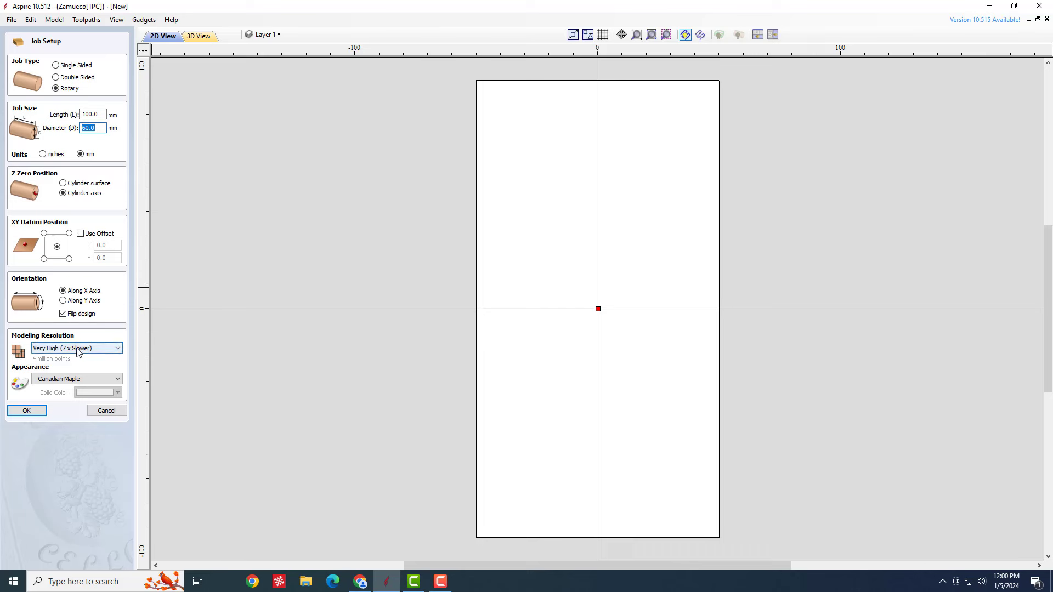
left_click(47, 349)
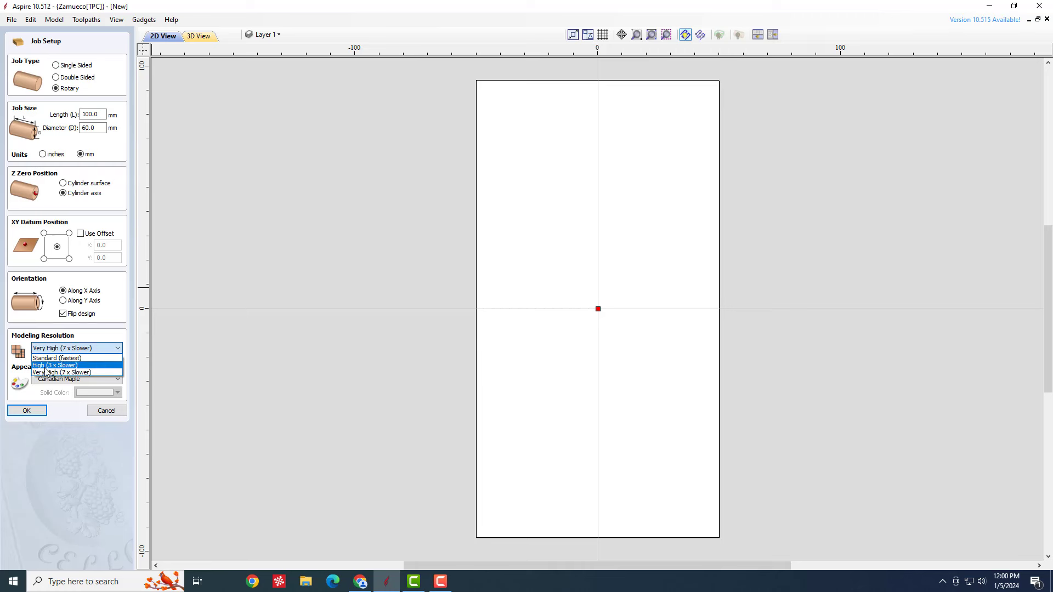
left_click(55, 359)
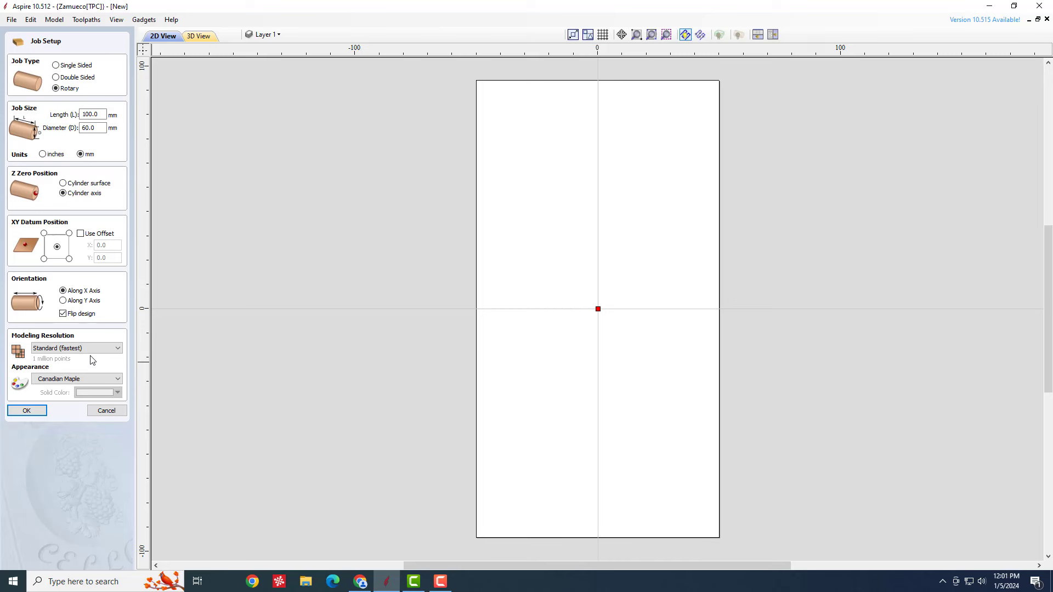
left_click(72, 350)
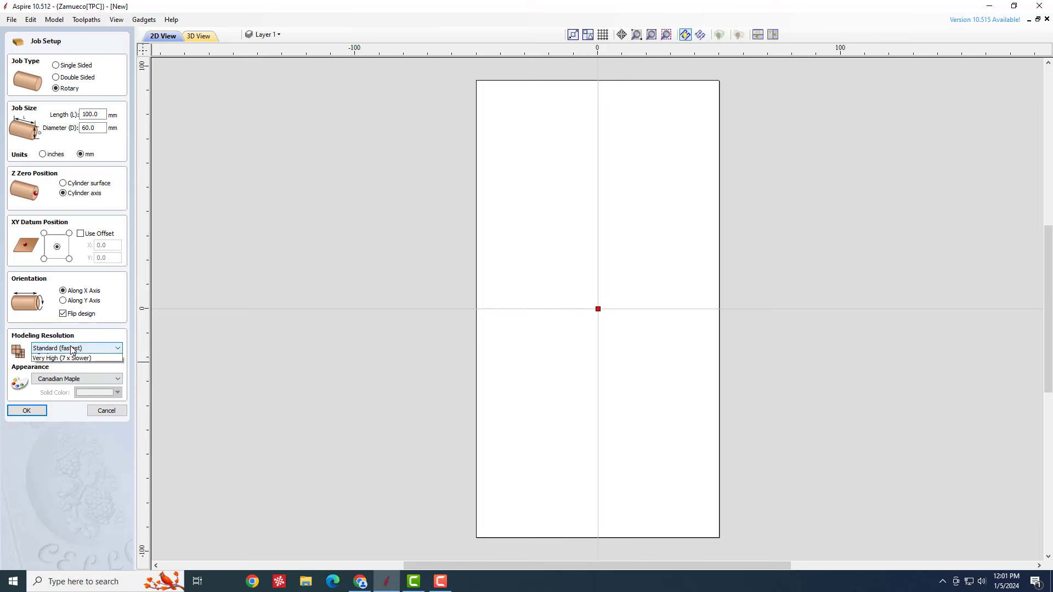
left_click(65, 365)
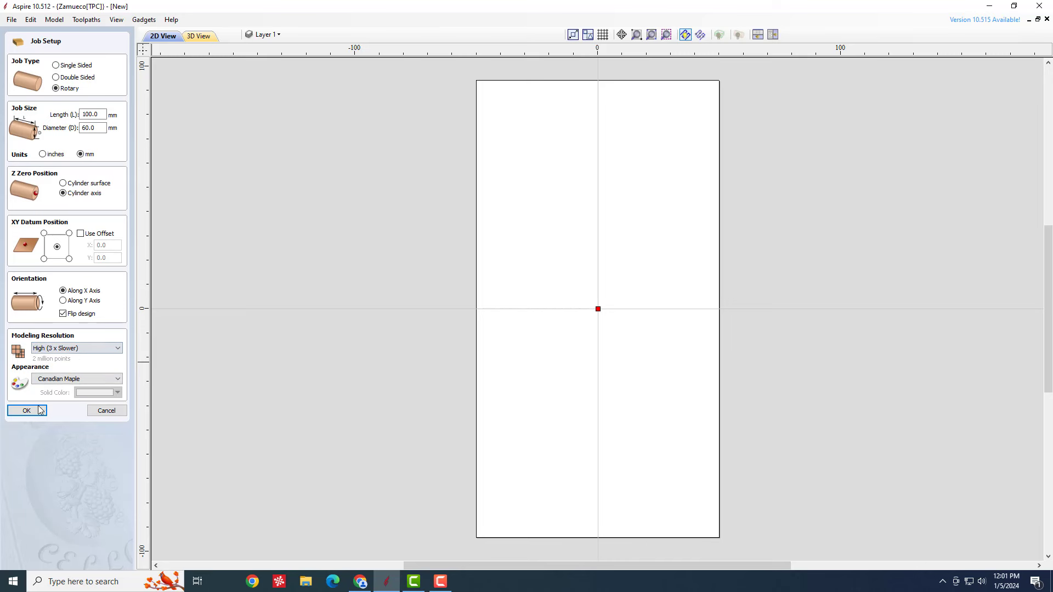
left_click(72, 349)
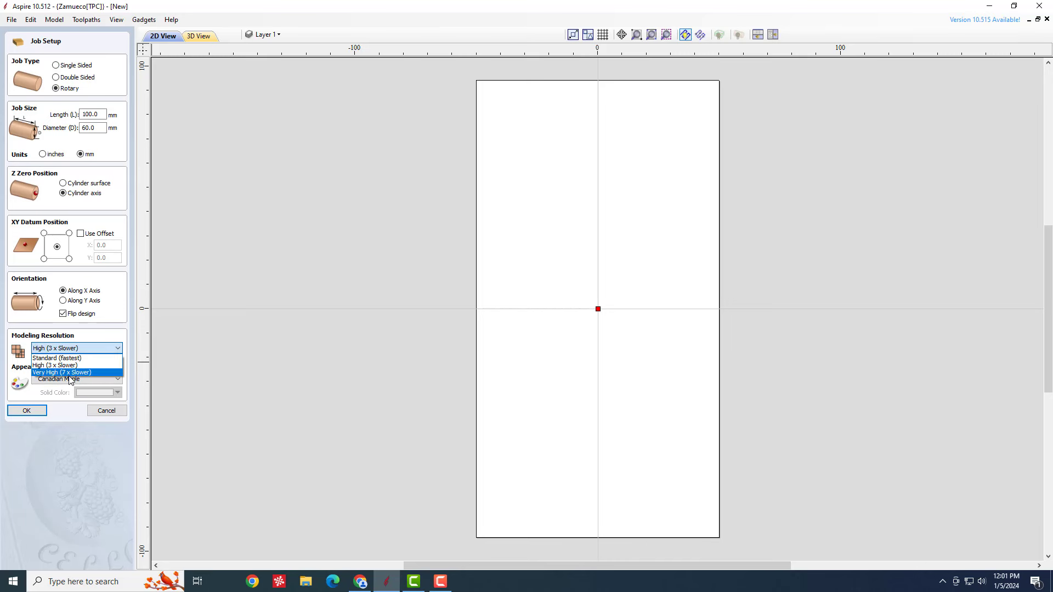
left_click(70, 374)
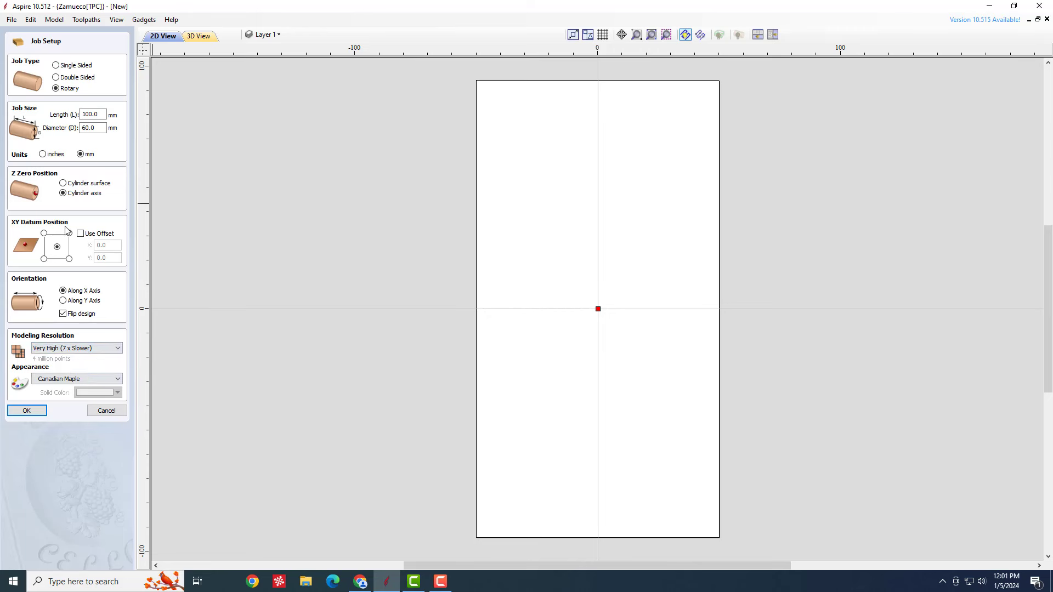
left_click(26, 411)
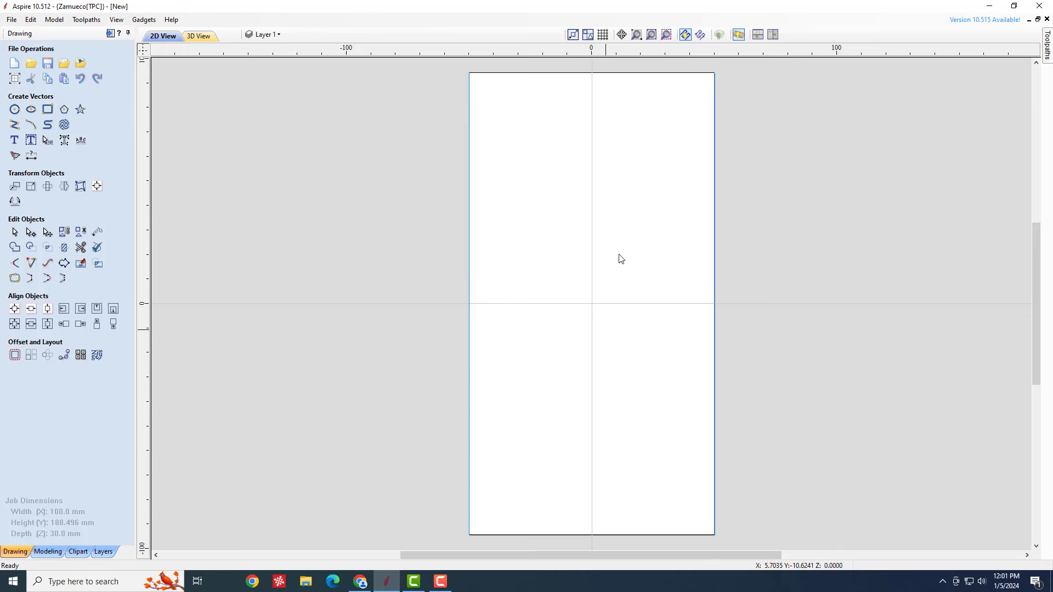
Import the black flower bitmap d1l8d67m from the desktop into the 2D view.
left_click(80, 63)
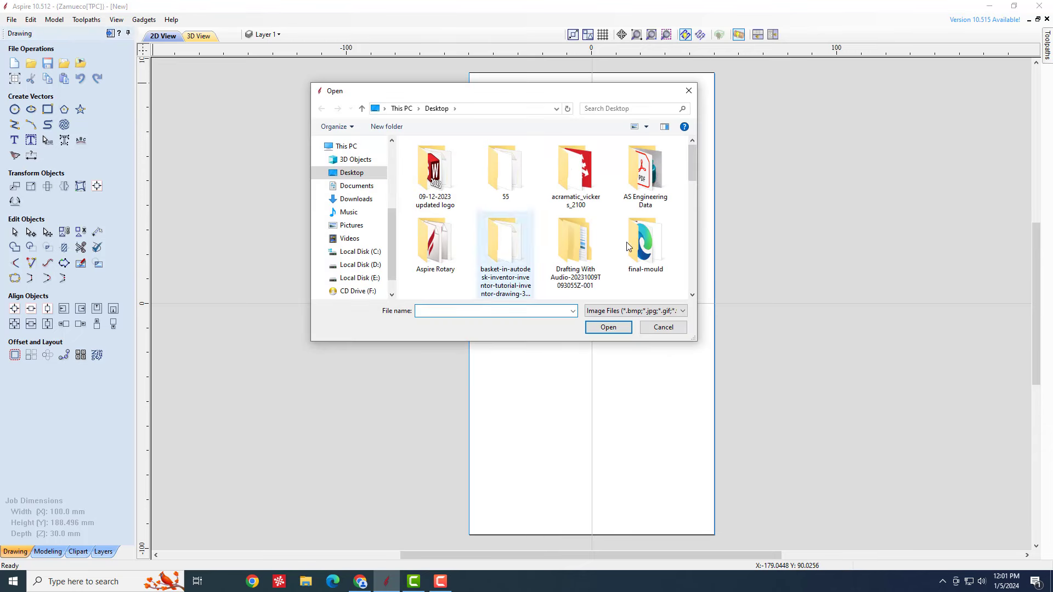
left_click_drag(693, 164, 693, 270)
left_click(439, 273)
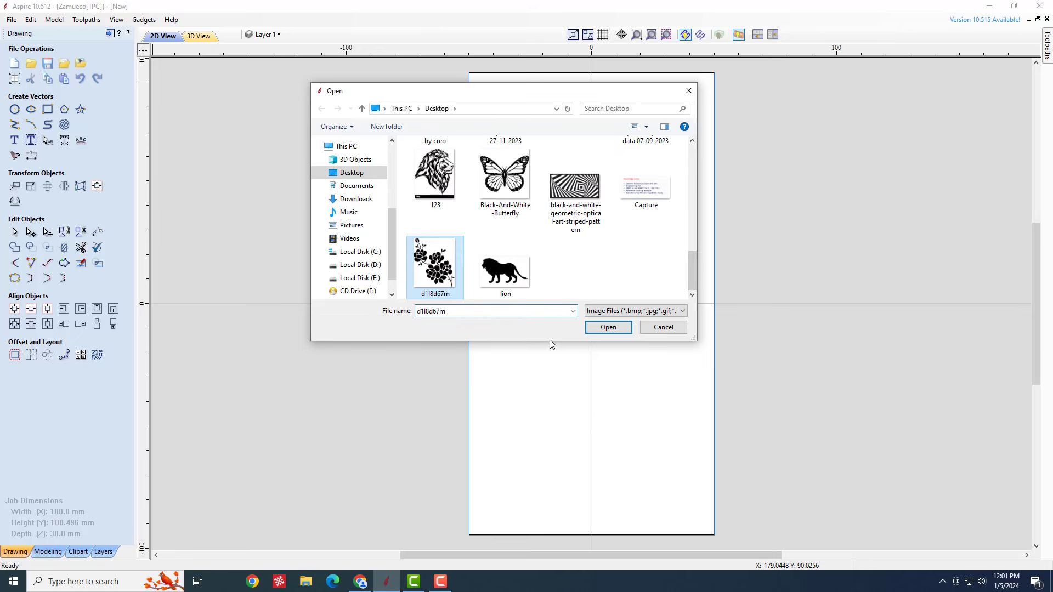
left_click(607, 327)
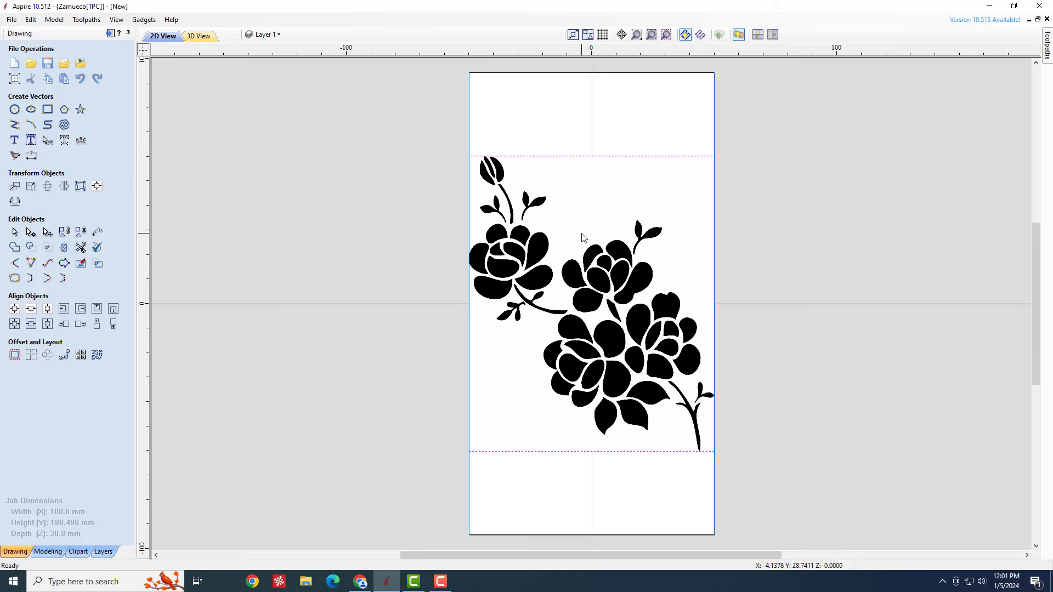
Scale the flower bitmap to about 79 × 96 mm and centre it on the material.
left_click(565, 206)
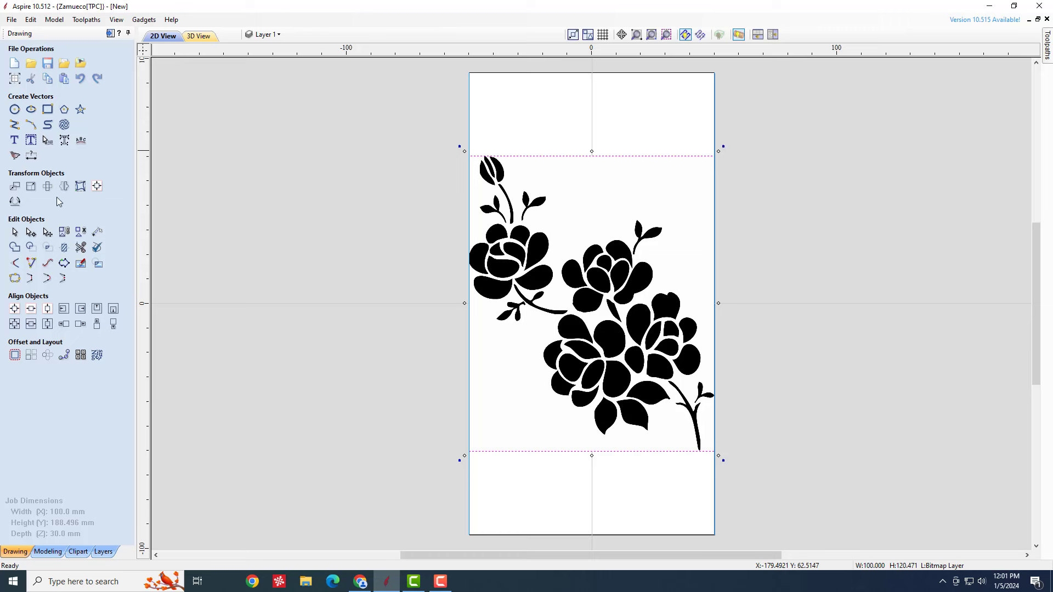
left_click(457, 164)
left_click(545, 177)
left_click_drag(467, 158, 592, 303)
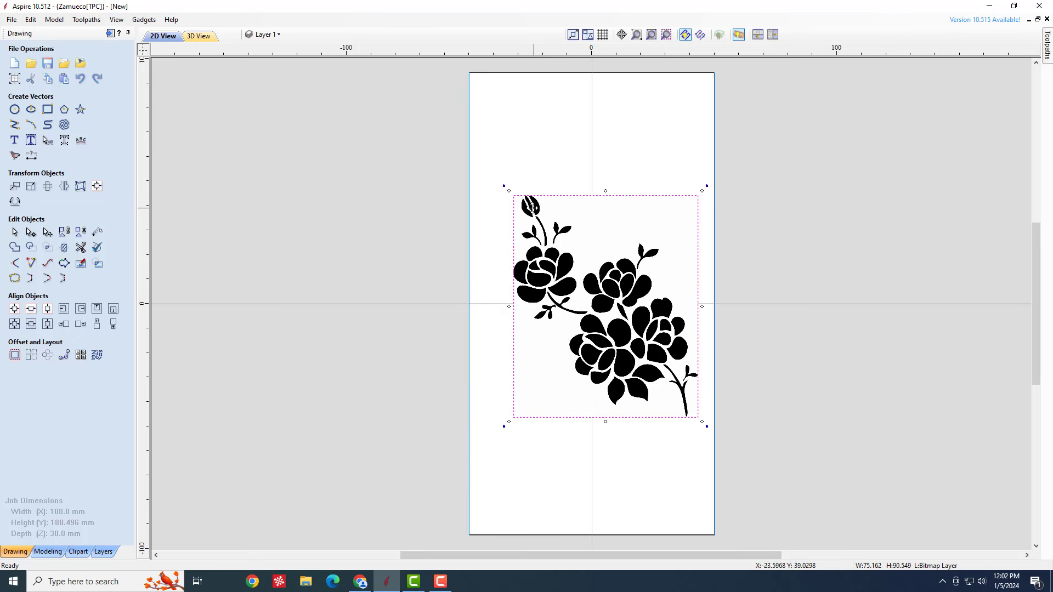
left_click(14, 309)
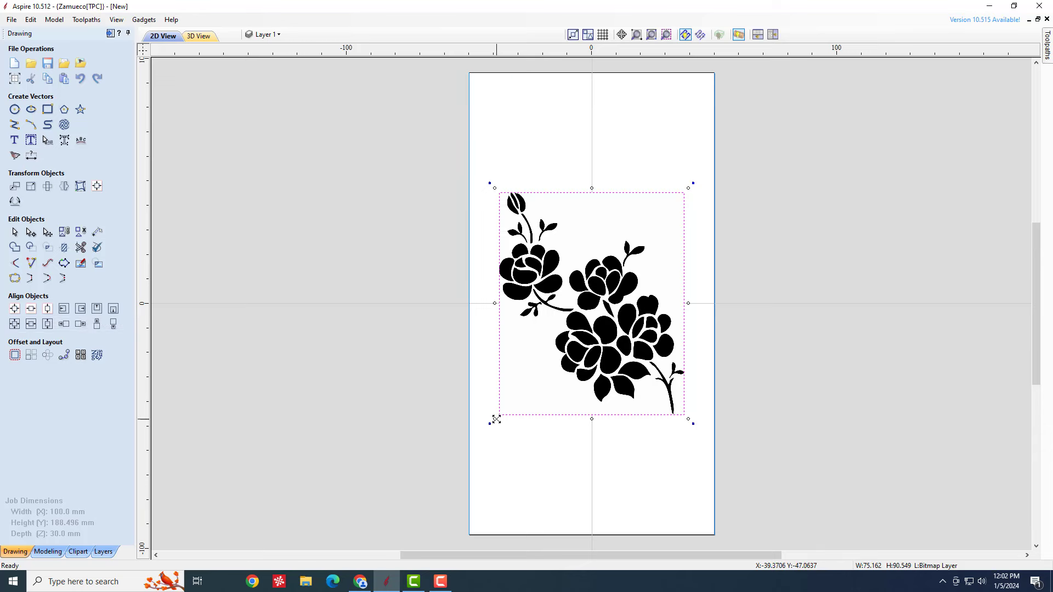
left_click_drag(490, 424, 486, 429)
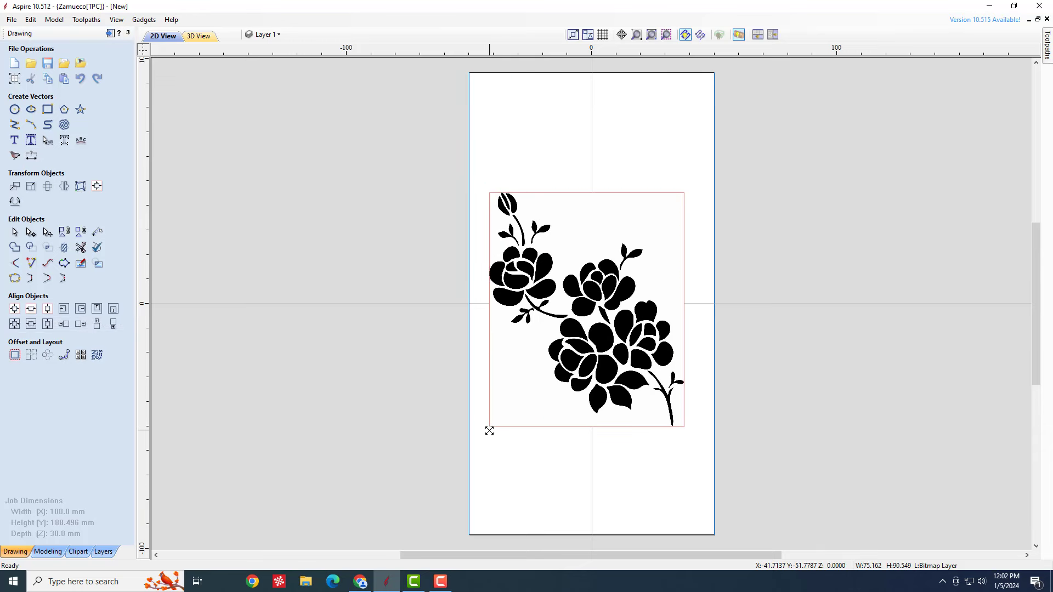
left_click(15, 310)
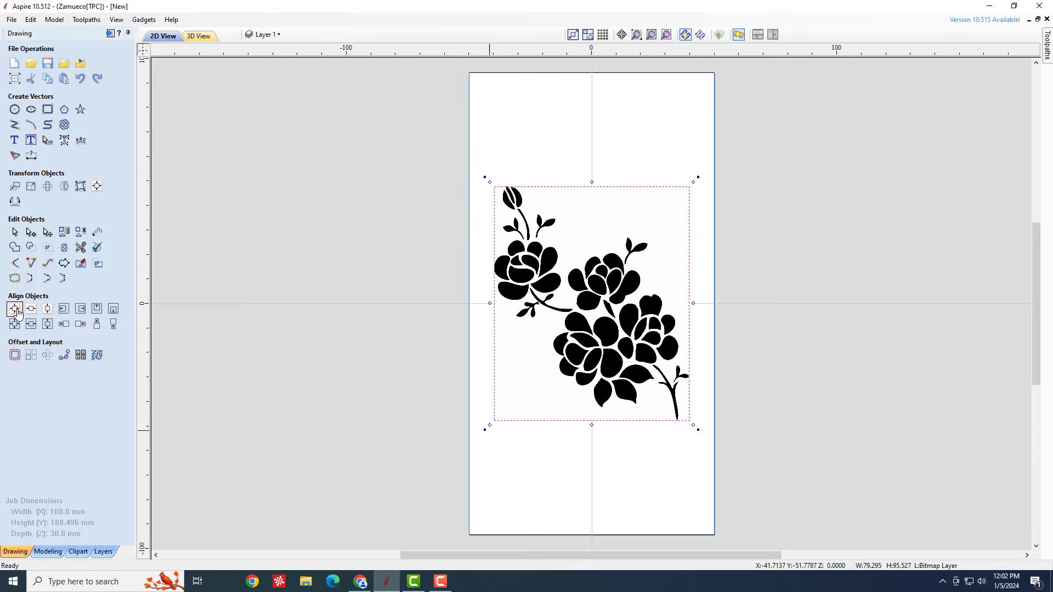
Trace the black areas of the flower bitmap into vectors using 2 colors, and delete the original bitmap.
left_click(269, 181)
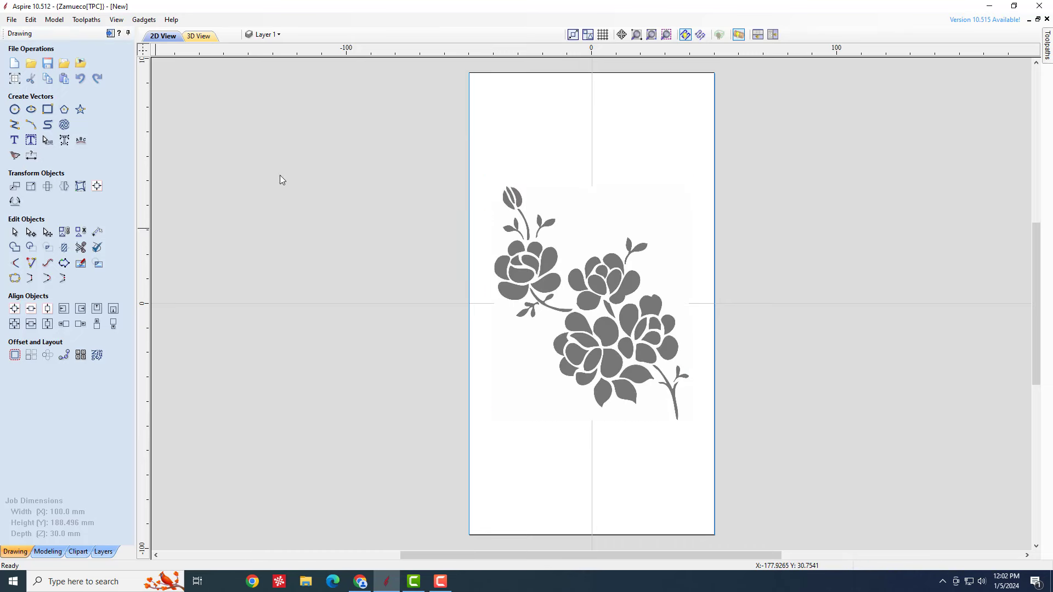
key("ctrl+a")
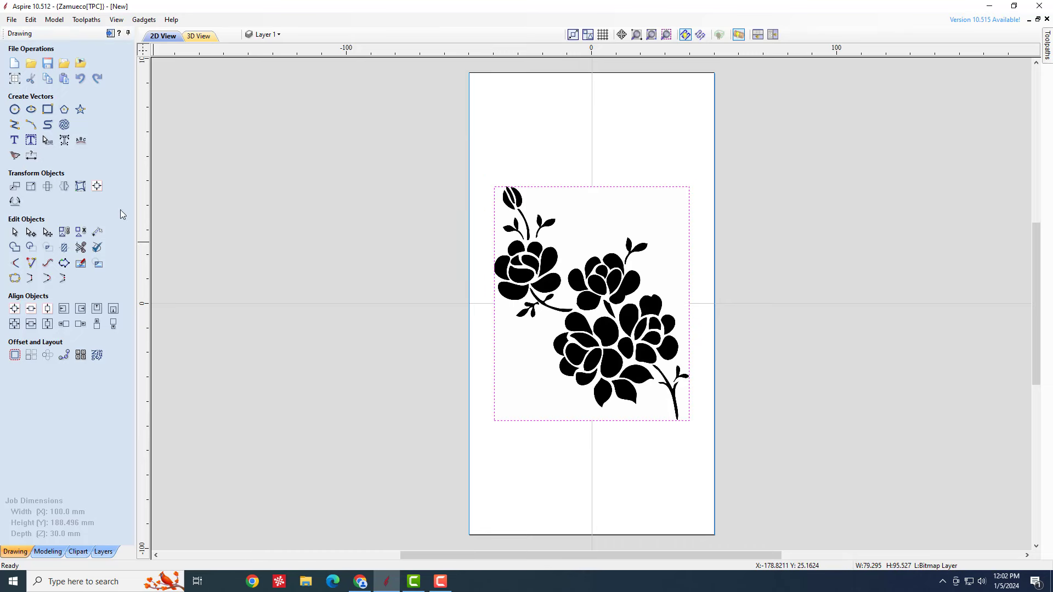
left_click(15, 156)
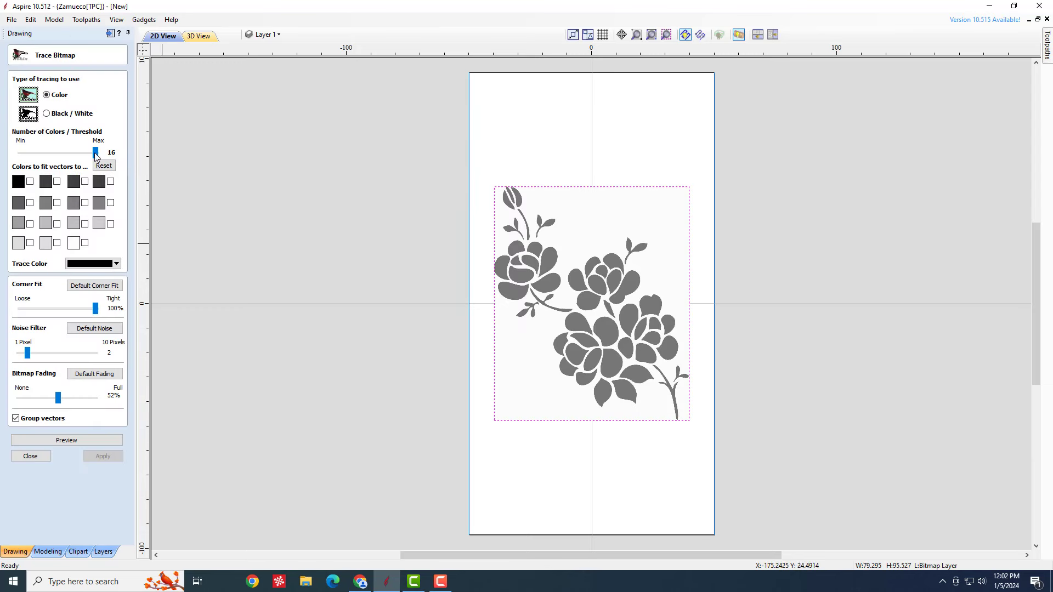
left_click_drag(96, 153, 21, 154)
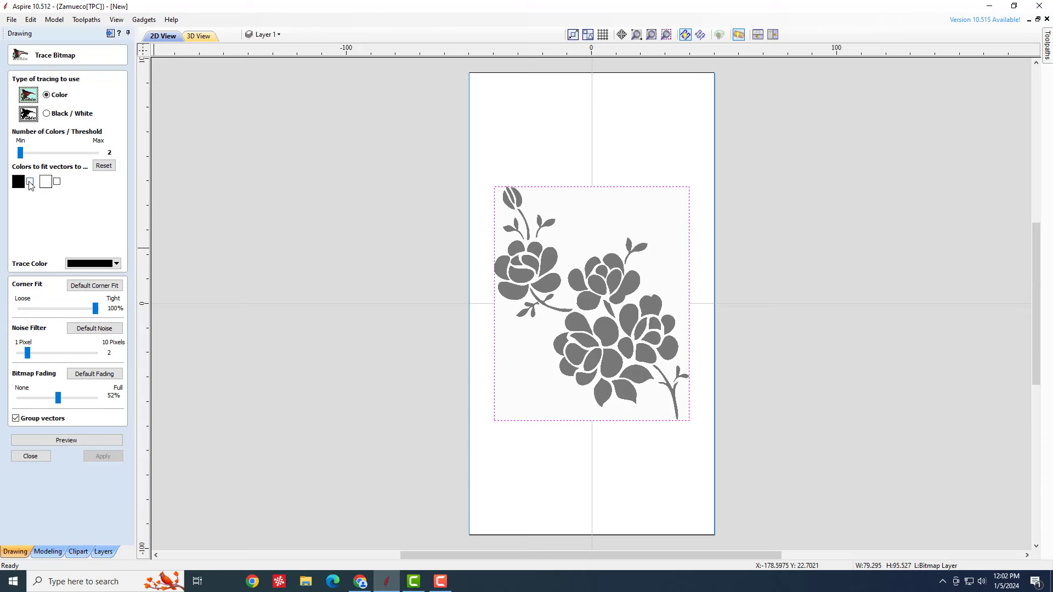
key("space")
left_click(74, 441)
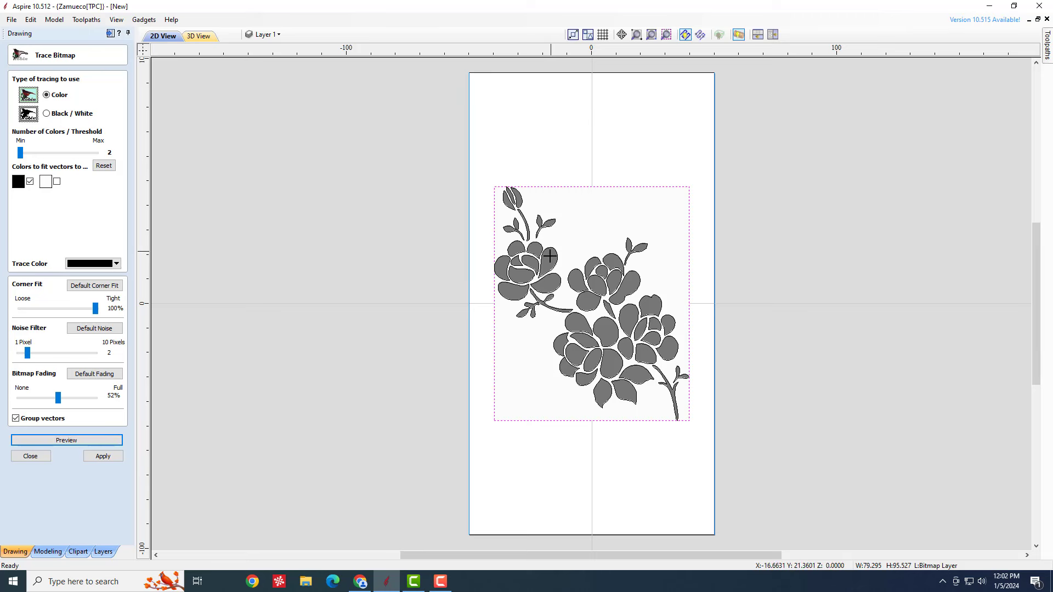
left_click(36, 457)
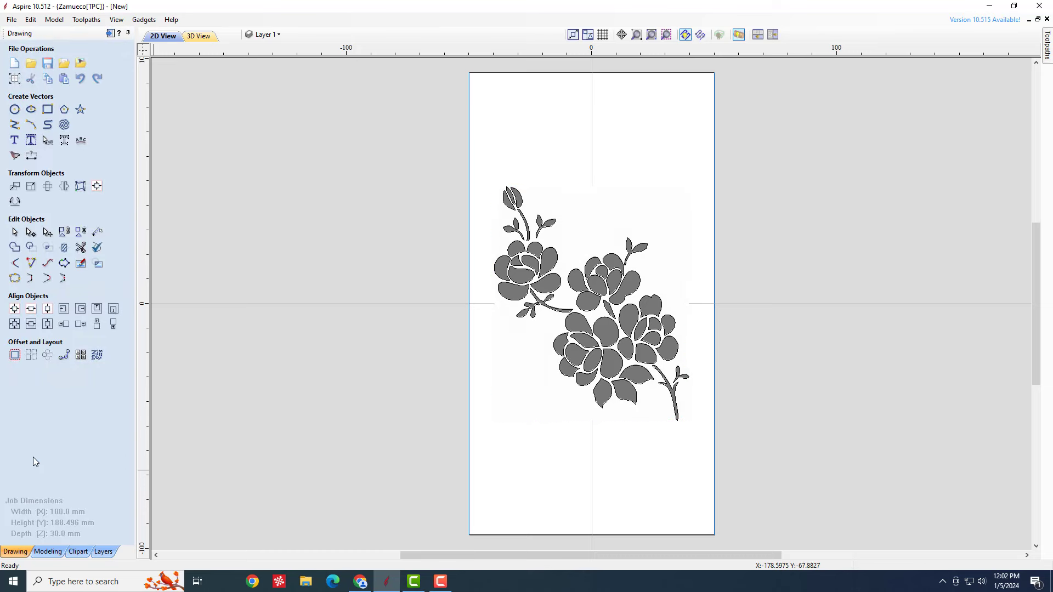
left_click(534, 363)
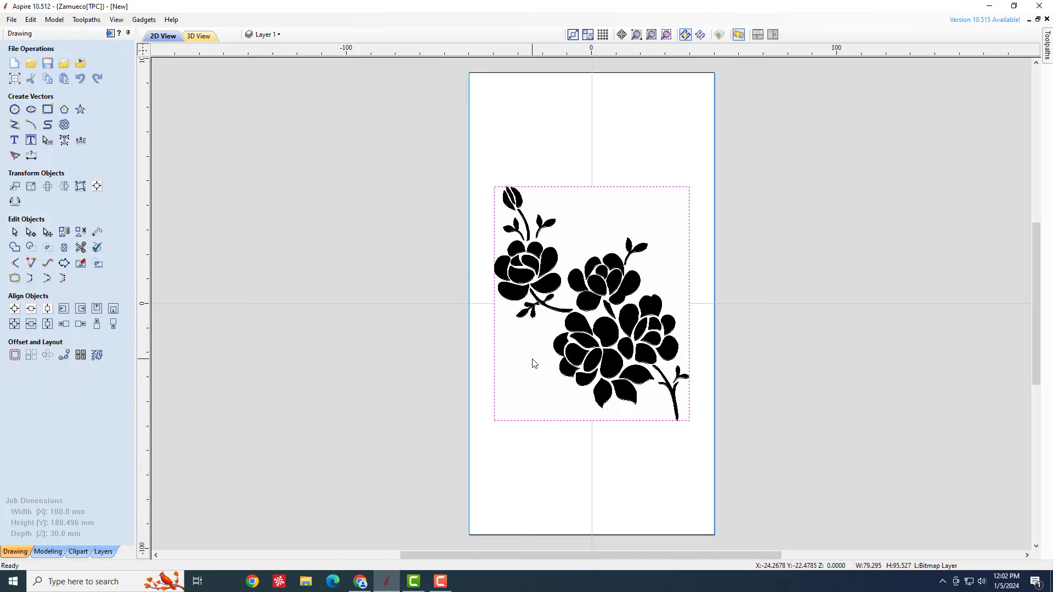
key("Delete")
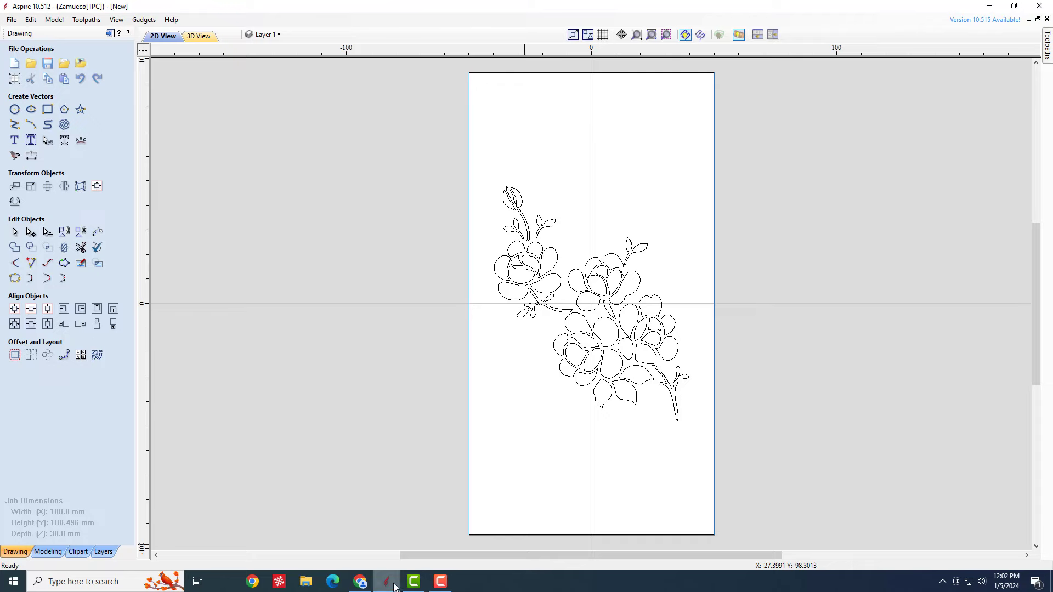
Switch to Chrome, browse the black-and-white vector design image results, and return to Aspire.
left_click(360, 581)
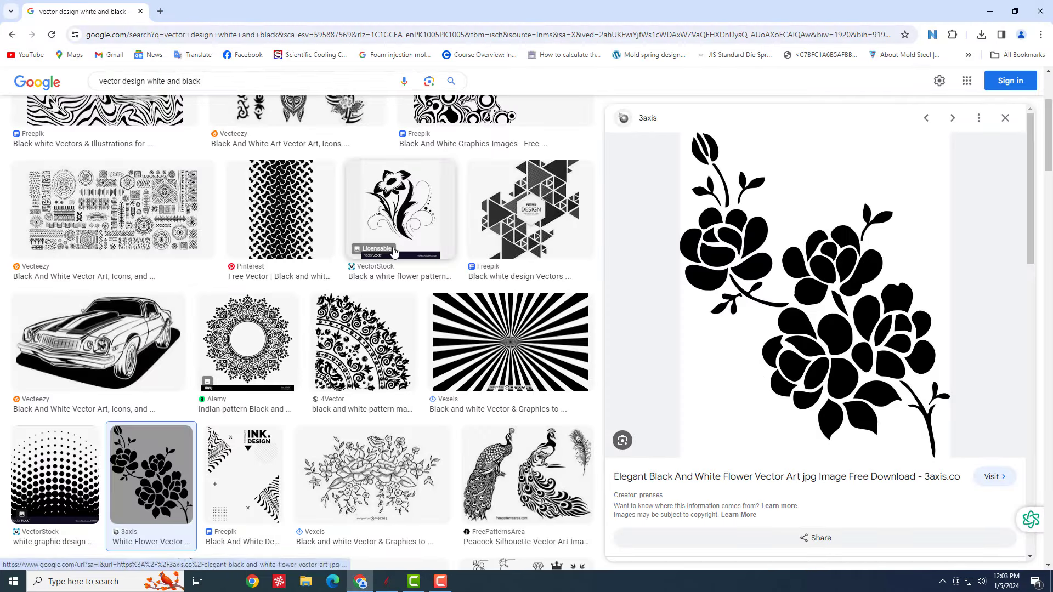
scroll(396, 255, "down", 8)
scroll(396, 255, "down", 15)
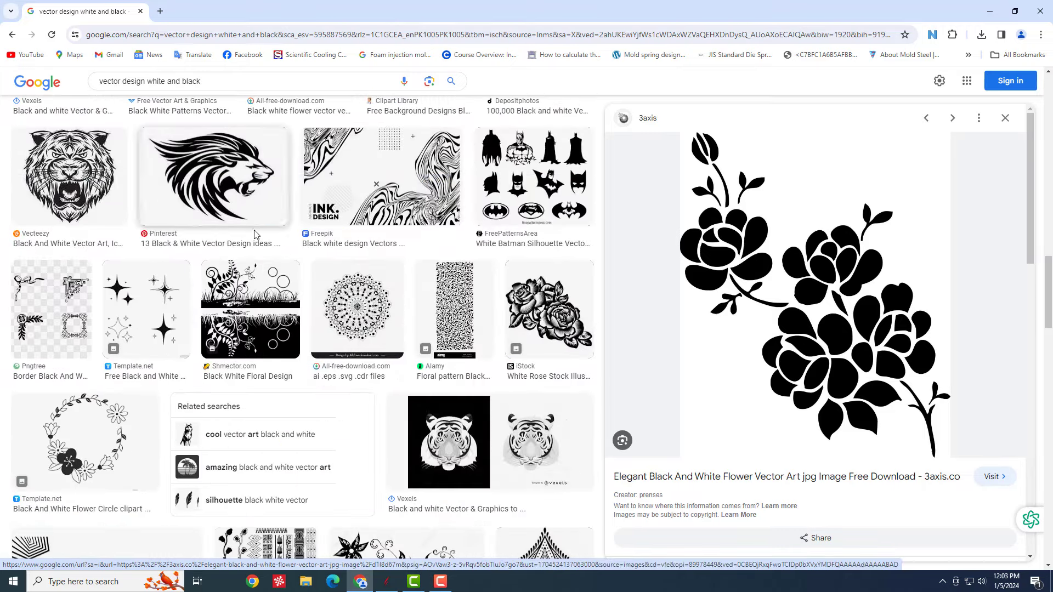
left_click(991, 11)
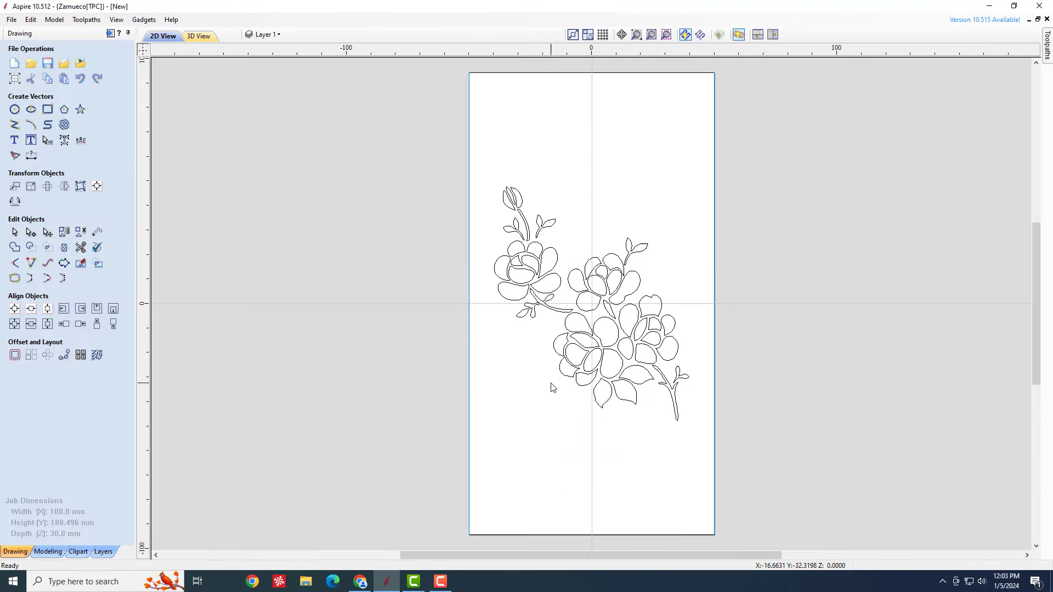
Start a 2D profile toolpath and choose the imperial V-Bit (90.0° - 1/2") as its tool.
left_click(1049, 43)
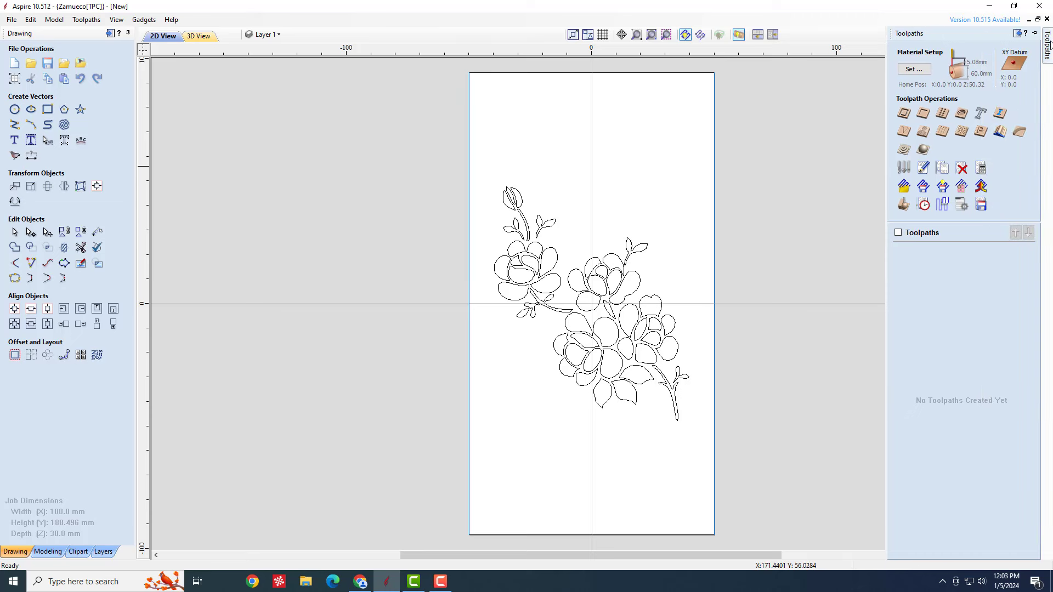
left_click(904, 114)
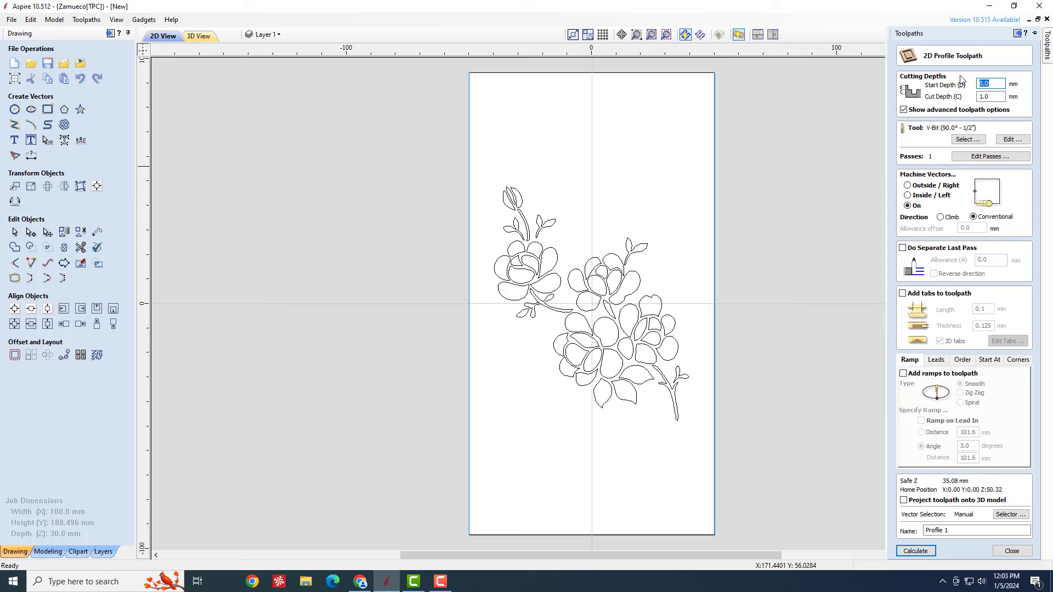
left_click(994, 97)
left_click(968, 139)
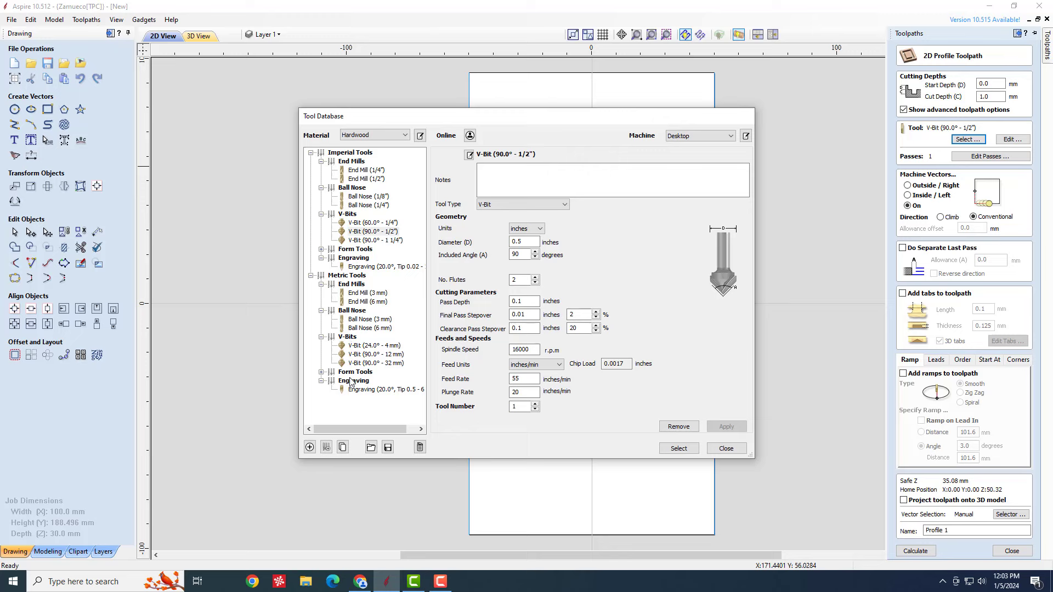
left_click(390, 231)
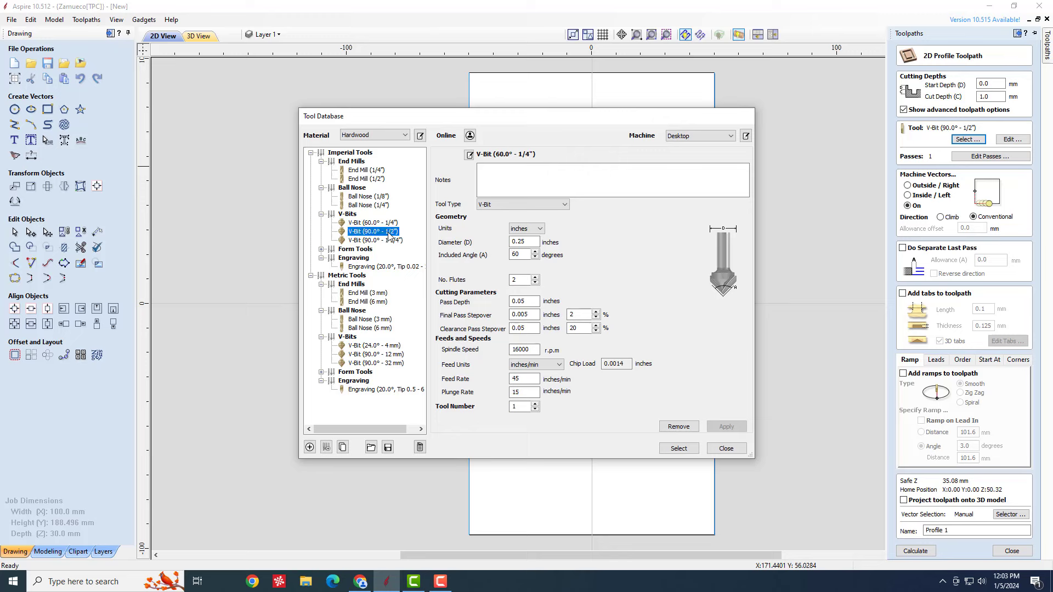
left_click(531, 301)
left_click(679, 449)
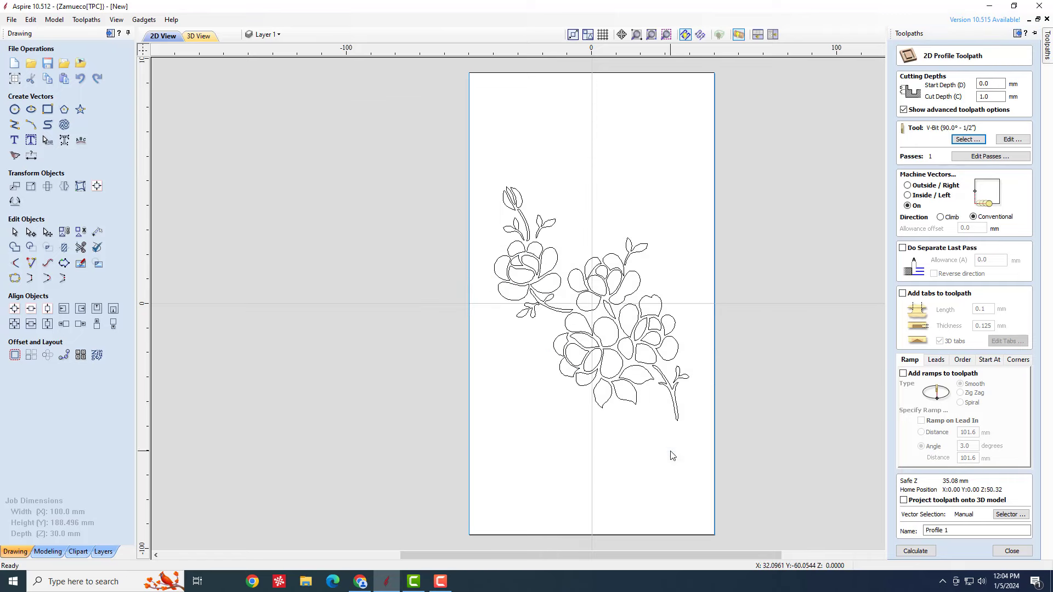
Try the Outside / Right and Inside / Left options for machining the vectors and restore On.
left_click(916, 190)
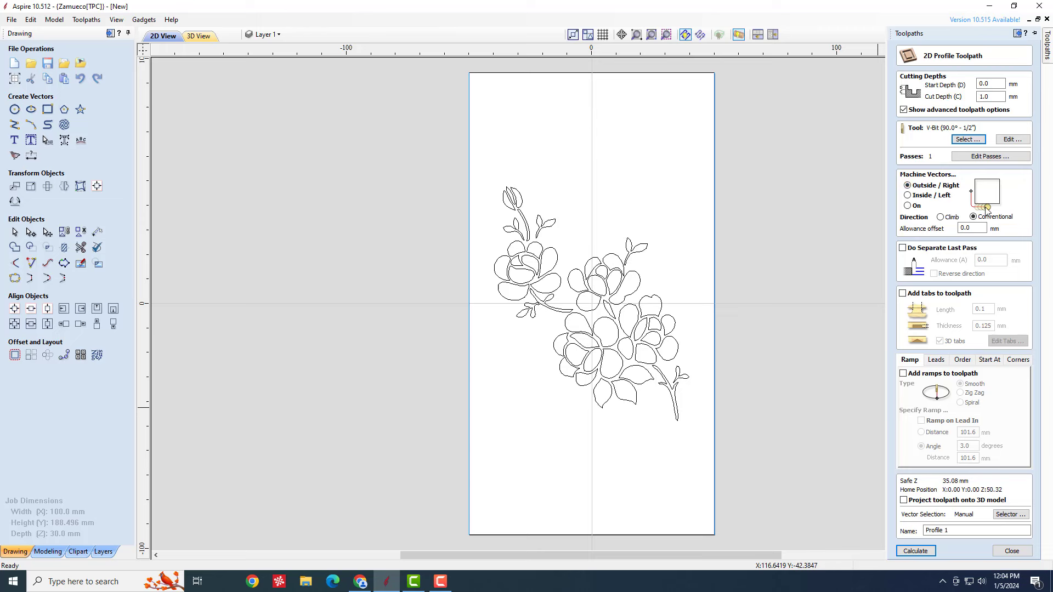
left_click(927, 198)
left_click(908, 206)
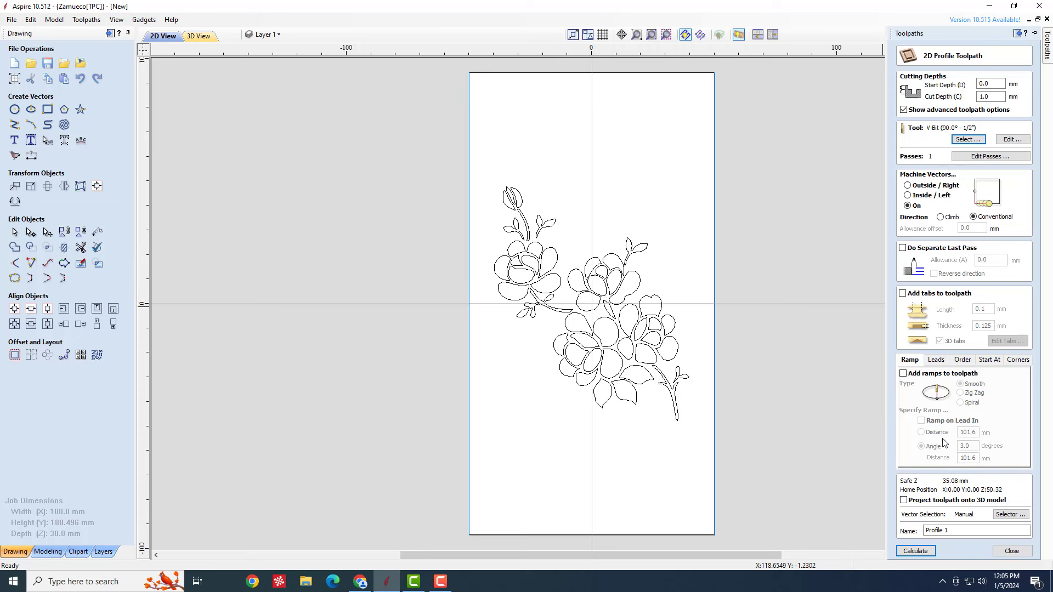
Select the flower vectors together with the line on the material's edge and calculate the profile toolpath.
left_click(916, 552)
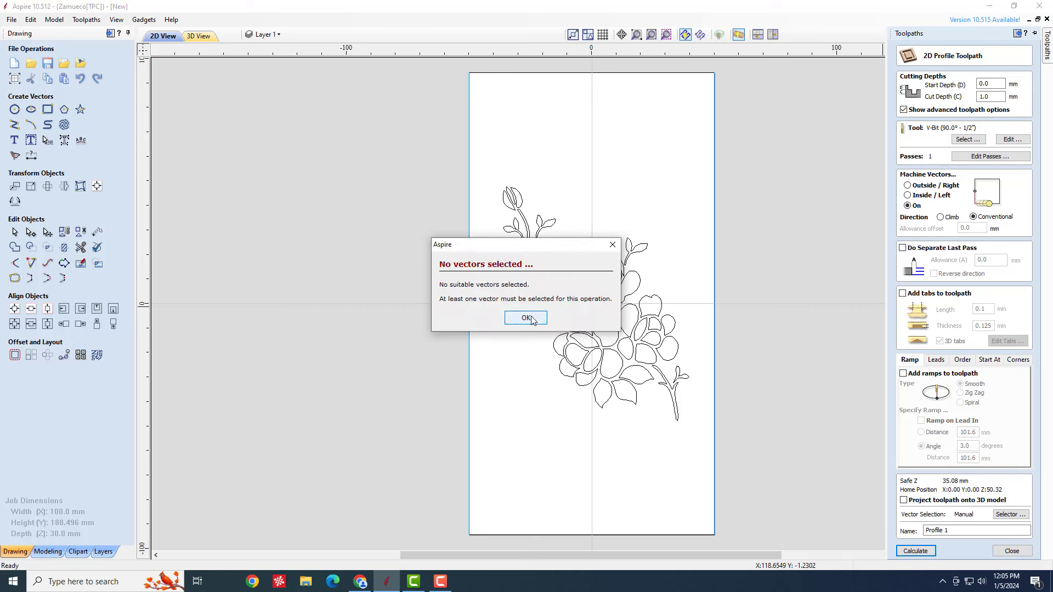
left_click(527, 318)
left_click_drag(739, 157, 487, 444)
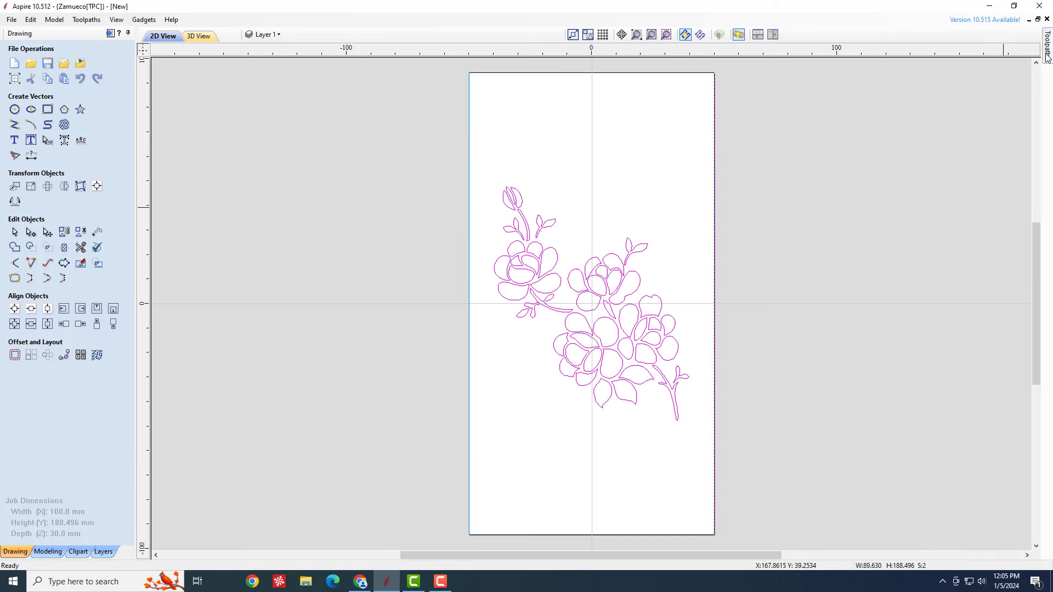
mouse_move(1047, 58)
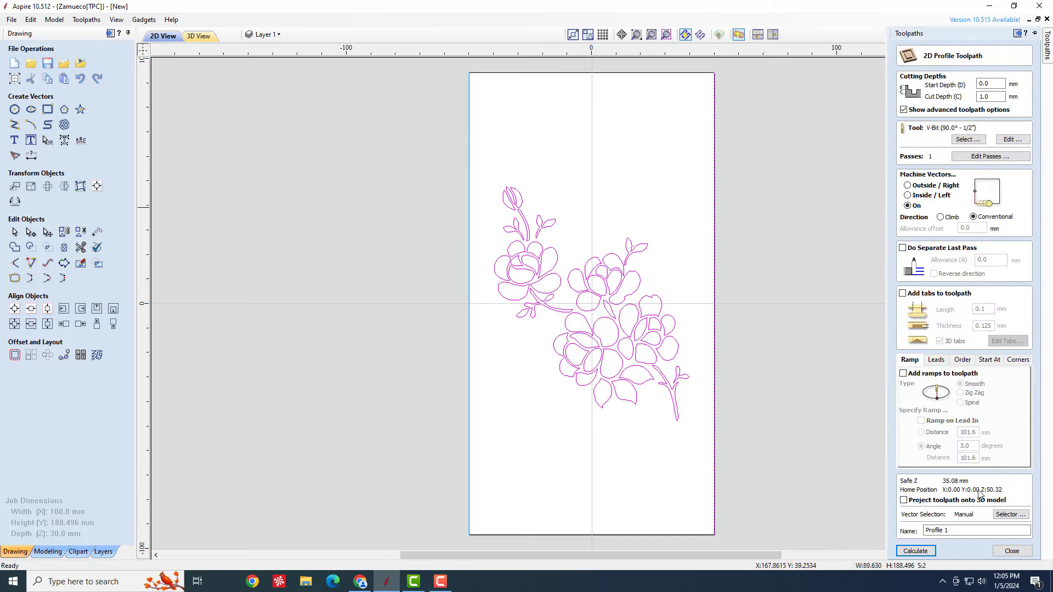
left_click(925, 551)
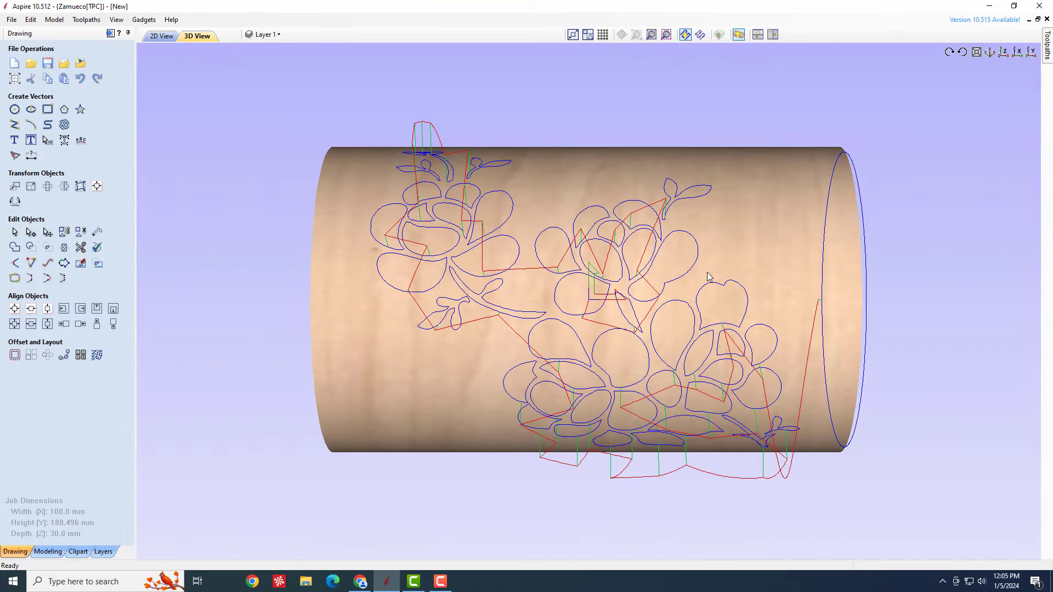
Inspect the toolpath on the cylinder and simulate its machining at reduced speed, raising the speed partway through.
left_click_drag(601, 304, 423, 232)
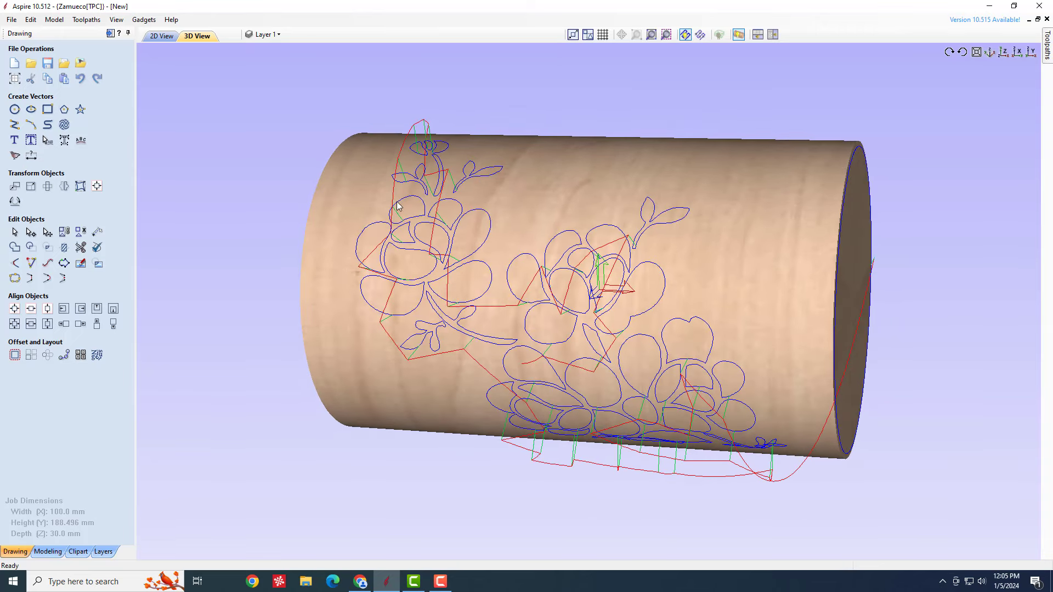
scroll(402, 215, "down", 1)
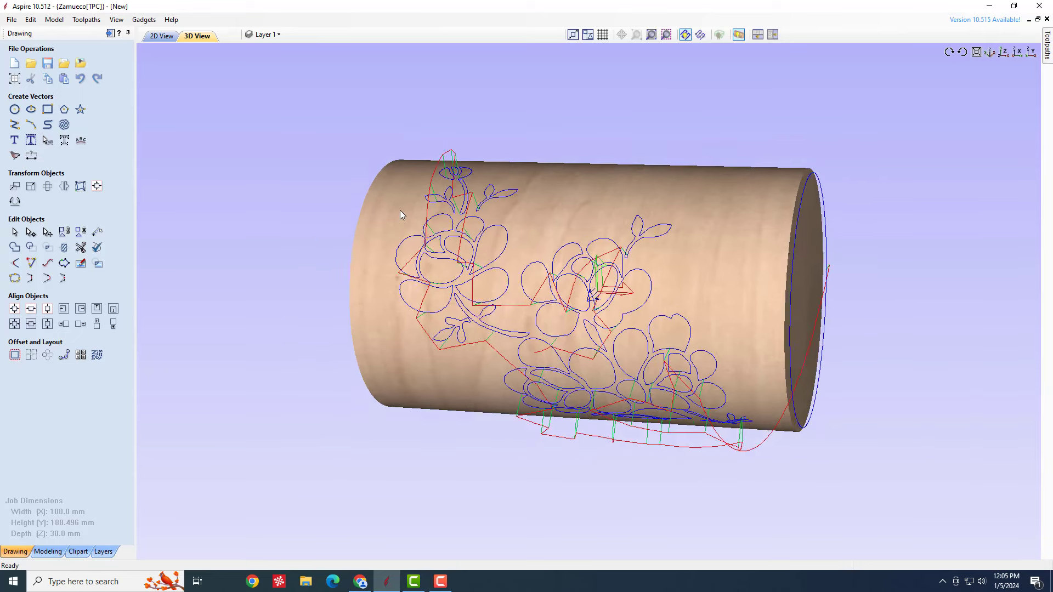
scroll(351, 214, "up", 2)
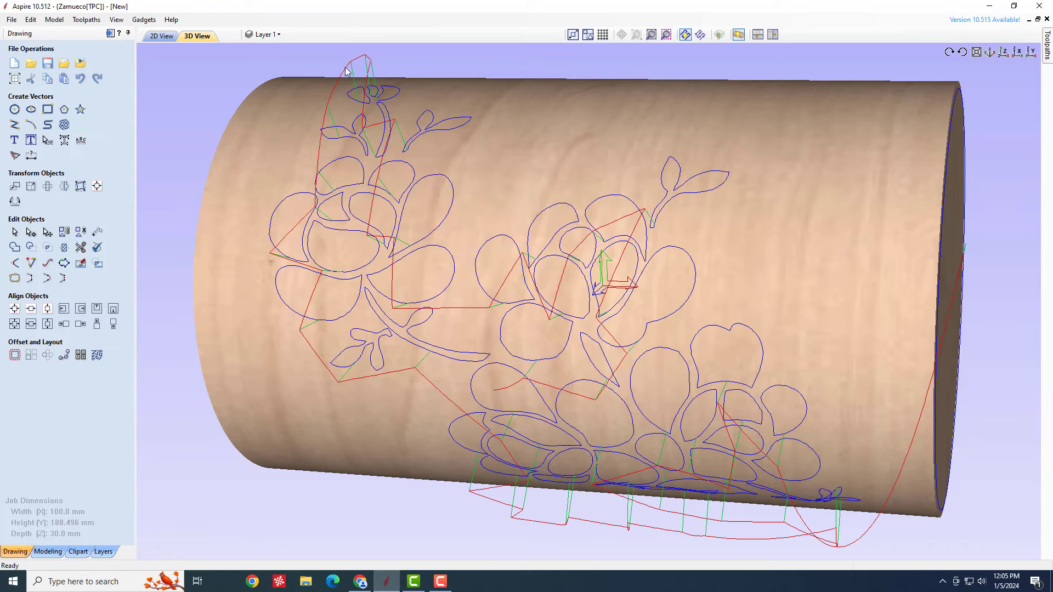
scroll(335, 189, "up", 3)
scroll(336, 189, "down", 4)
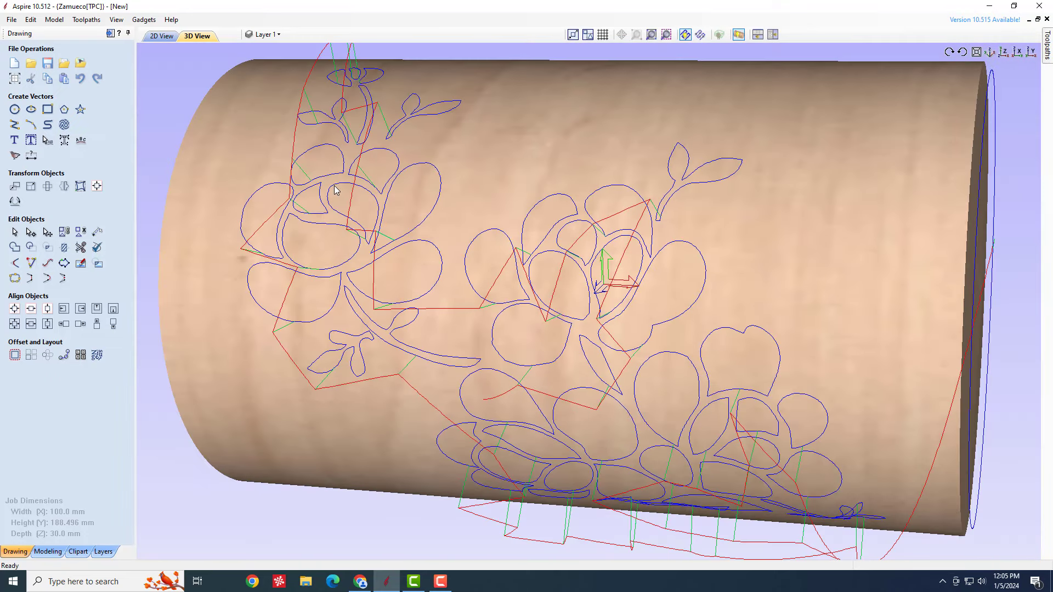
left_click(1049, 46)
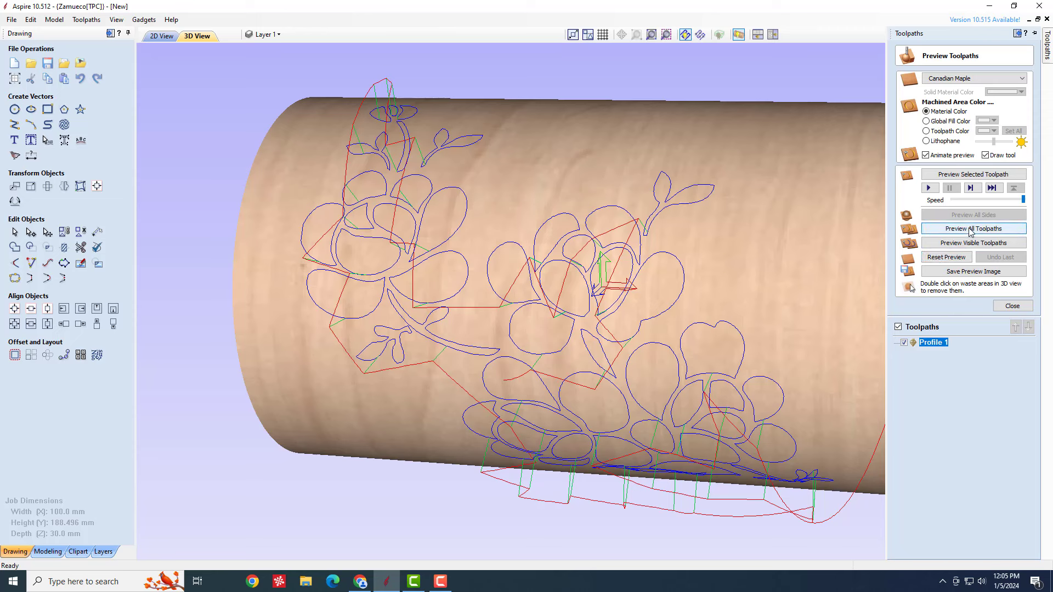
left_click_drag(1024, 200, 994, 199)
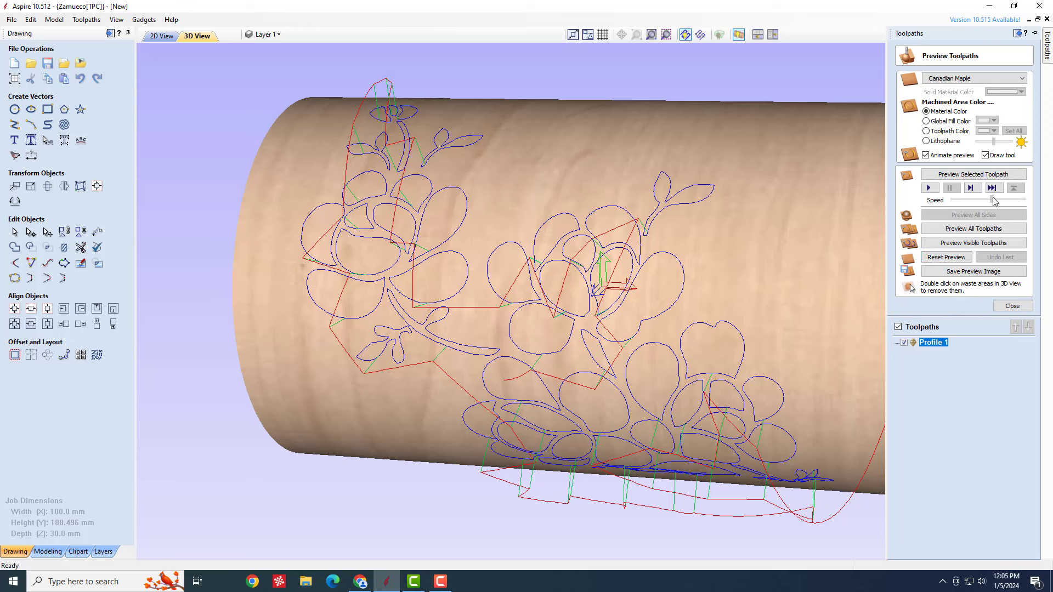
left_click(930, 188)
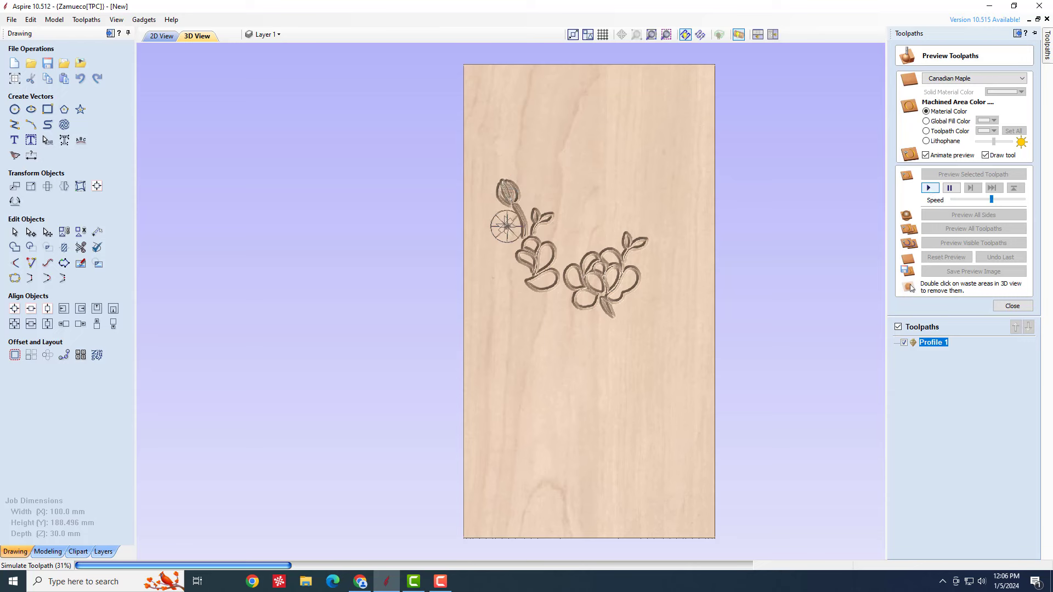
left_click(1013, 200)
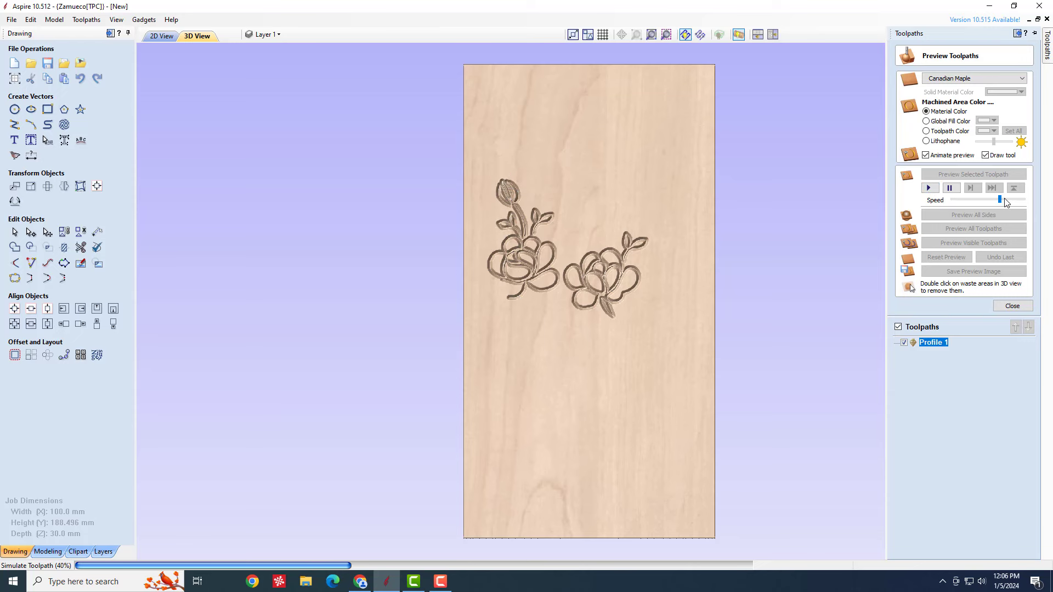
left_click(1011, 202)
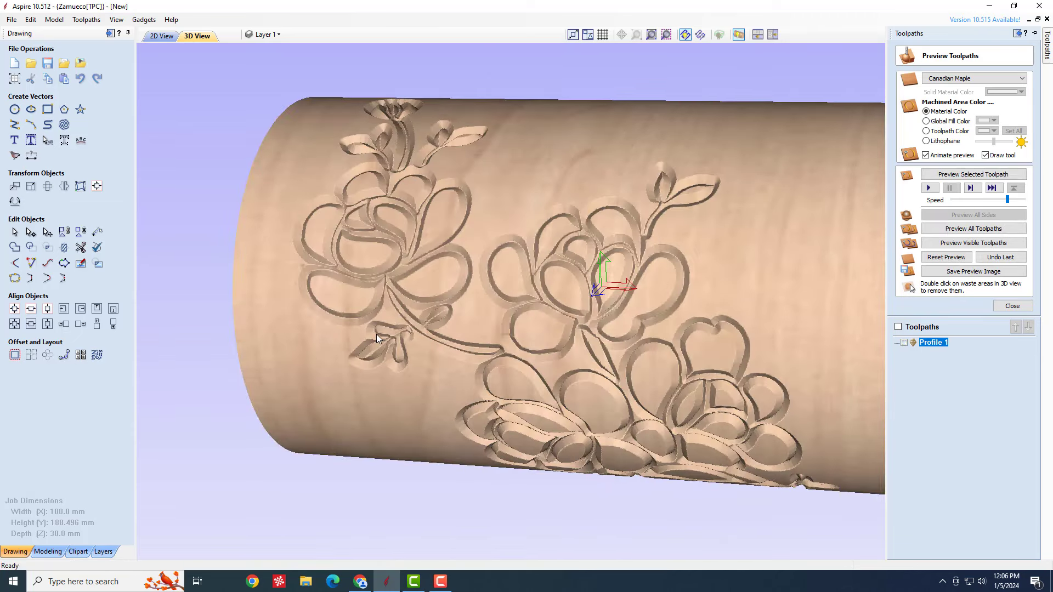
Examine the carved flower on the simulated cylinder from several angles and distances.
scroll(377, 335, "up", 2)
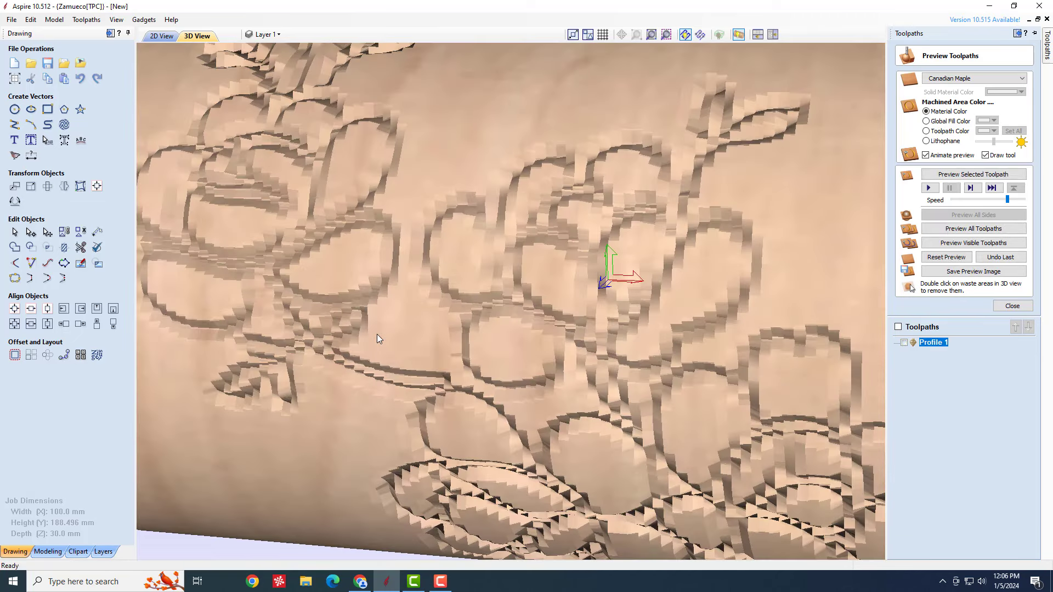
scroll(377, 333, "down", 1)
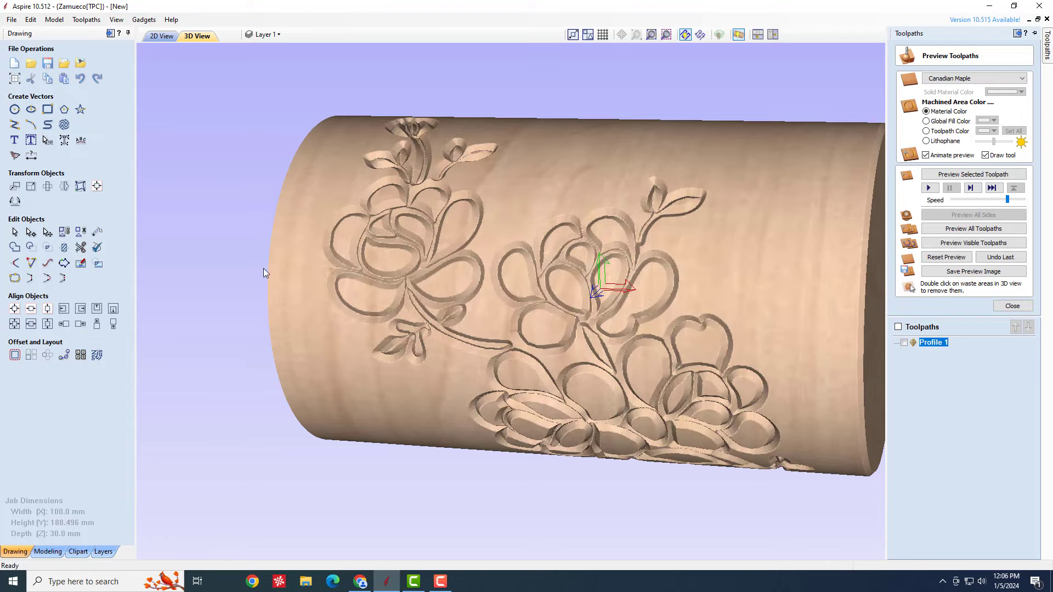
left_click_drag(397, 357, 390, 320)
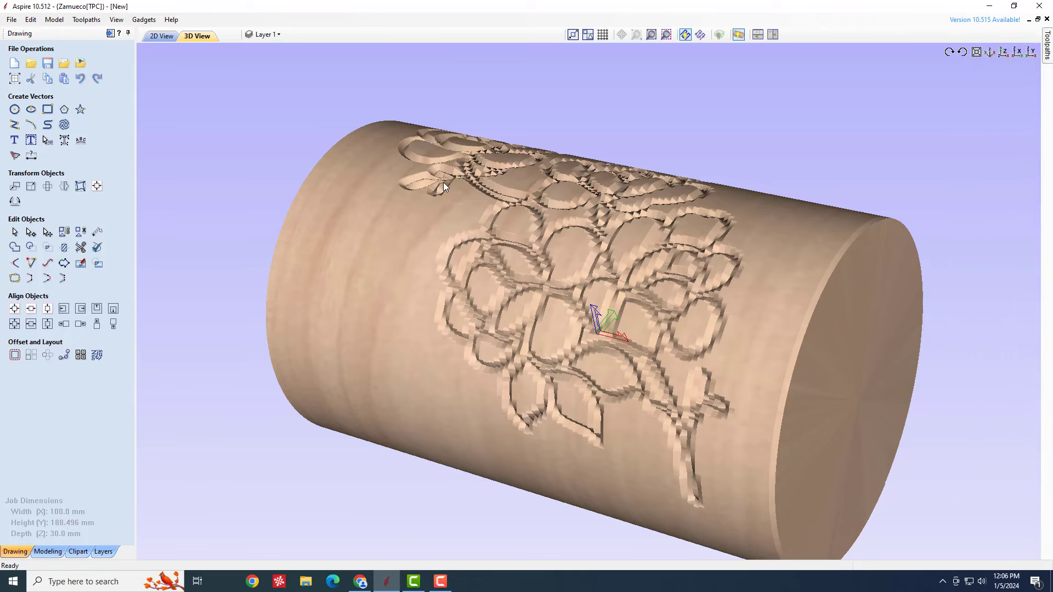
left_click_drag(452, 211, 442, 325)
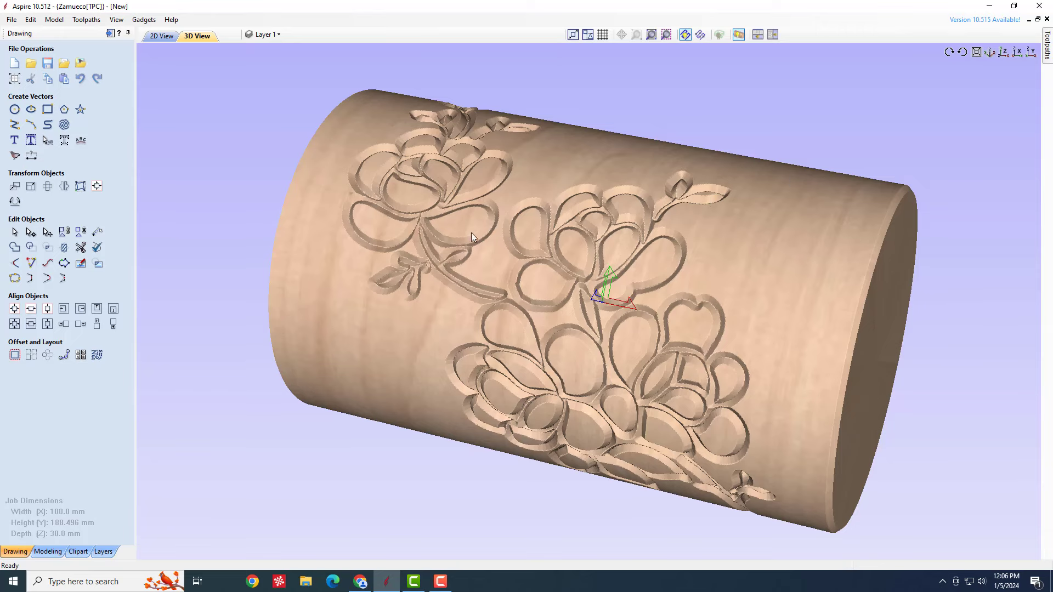
left_click_drag(472, 233, 522, 245)
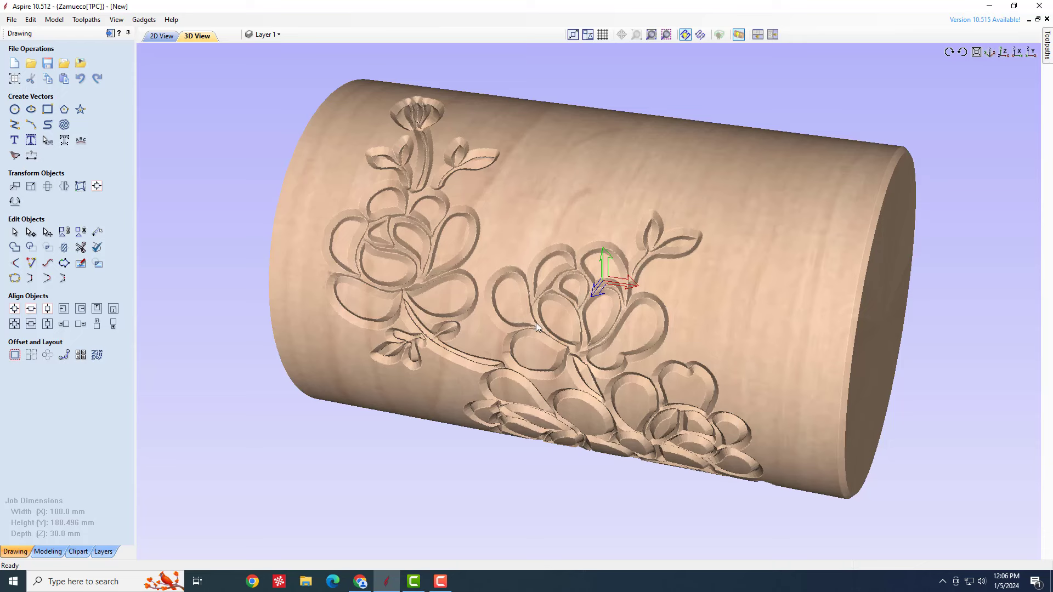
left_click(441, 581)
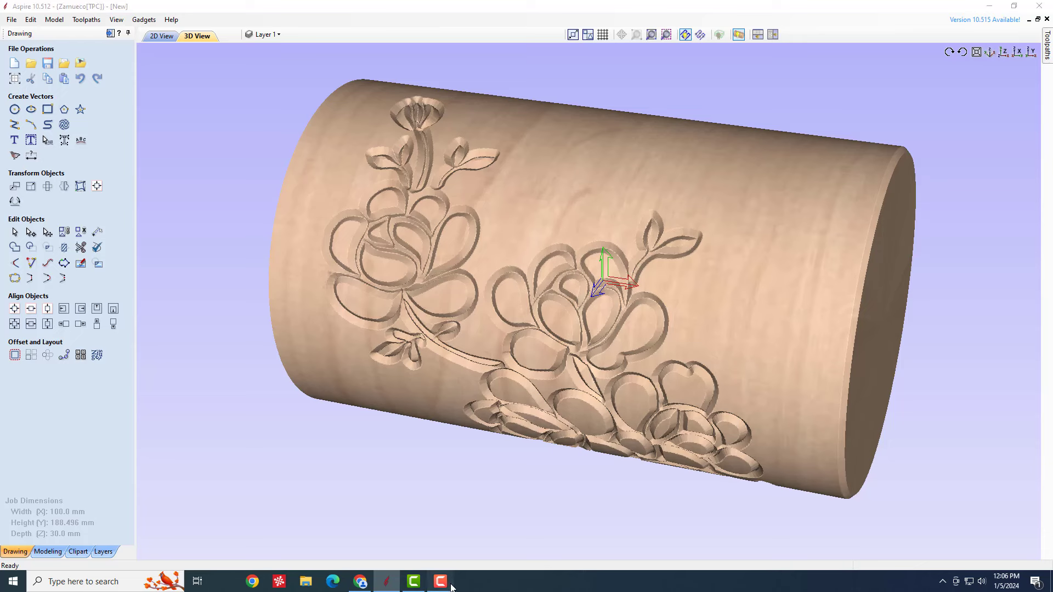